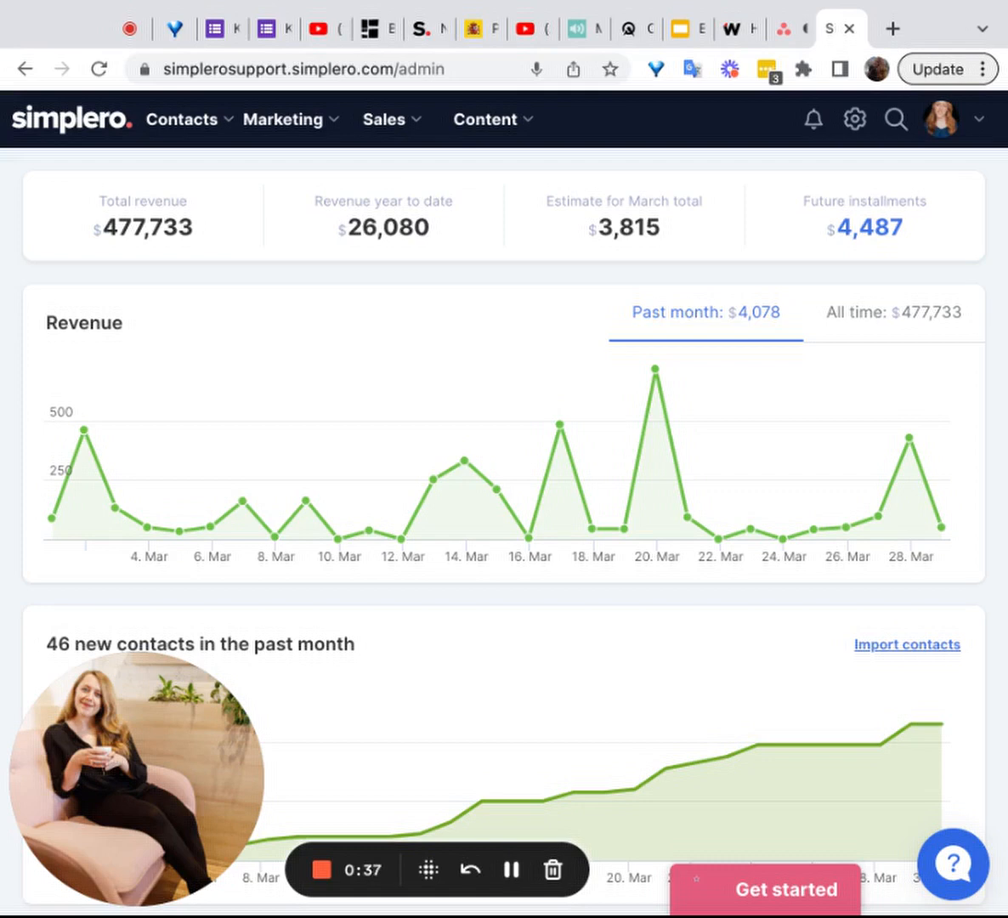
Step: Open the list of purchases across all products
left_click(394, 140)
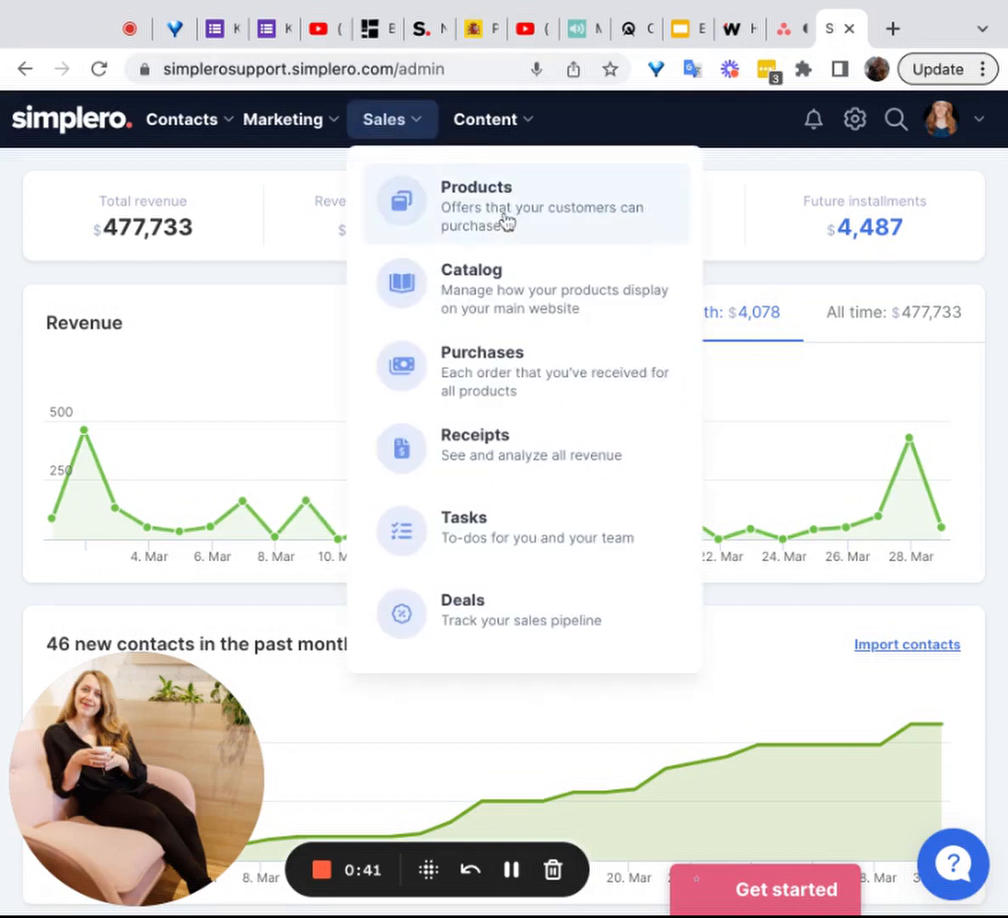
left_click(511, 379)
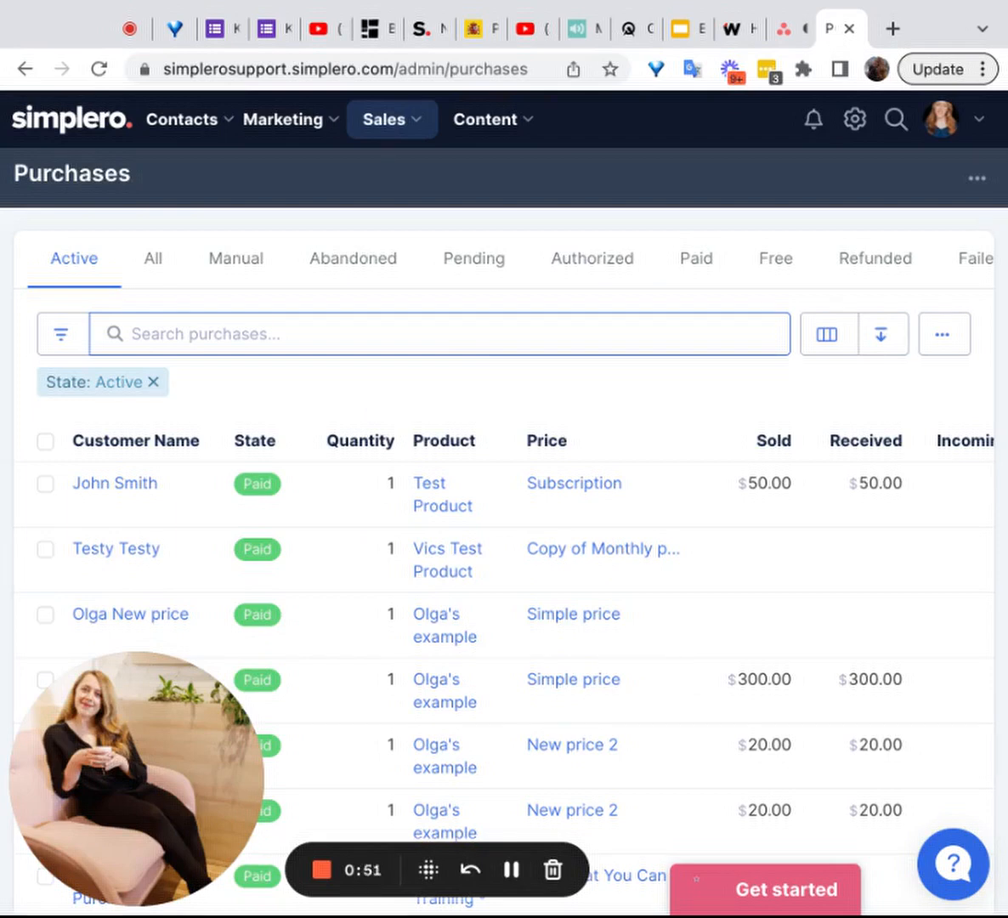
Step: Open the product Test Product and view its own list of purchases
left_click(389, 129)
left_click(498, 199)
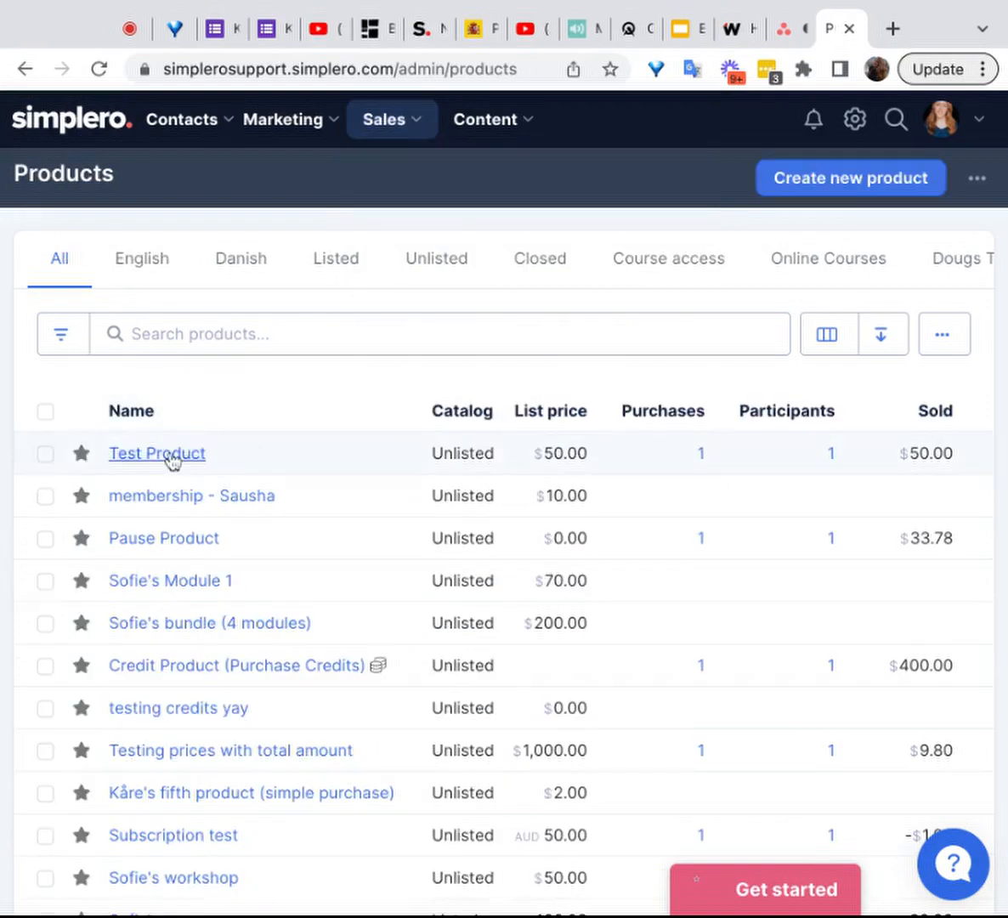
left_click(170, 459)
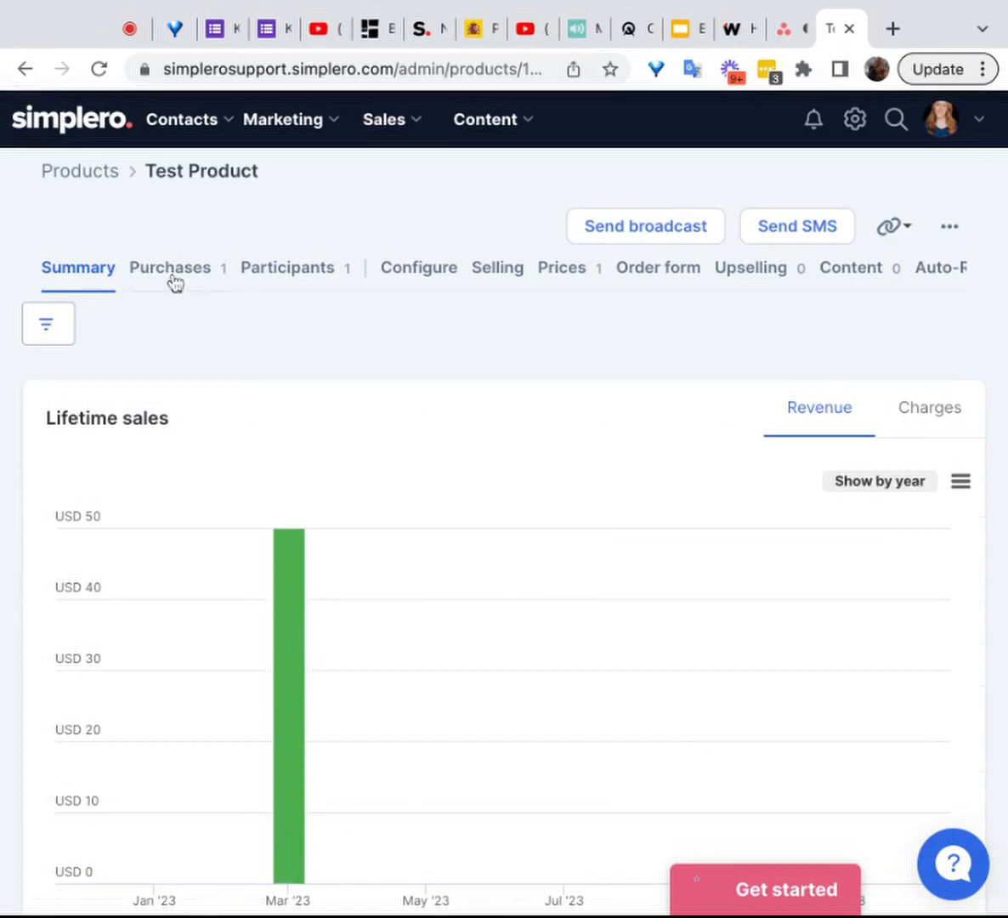
left_click(149, 261)
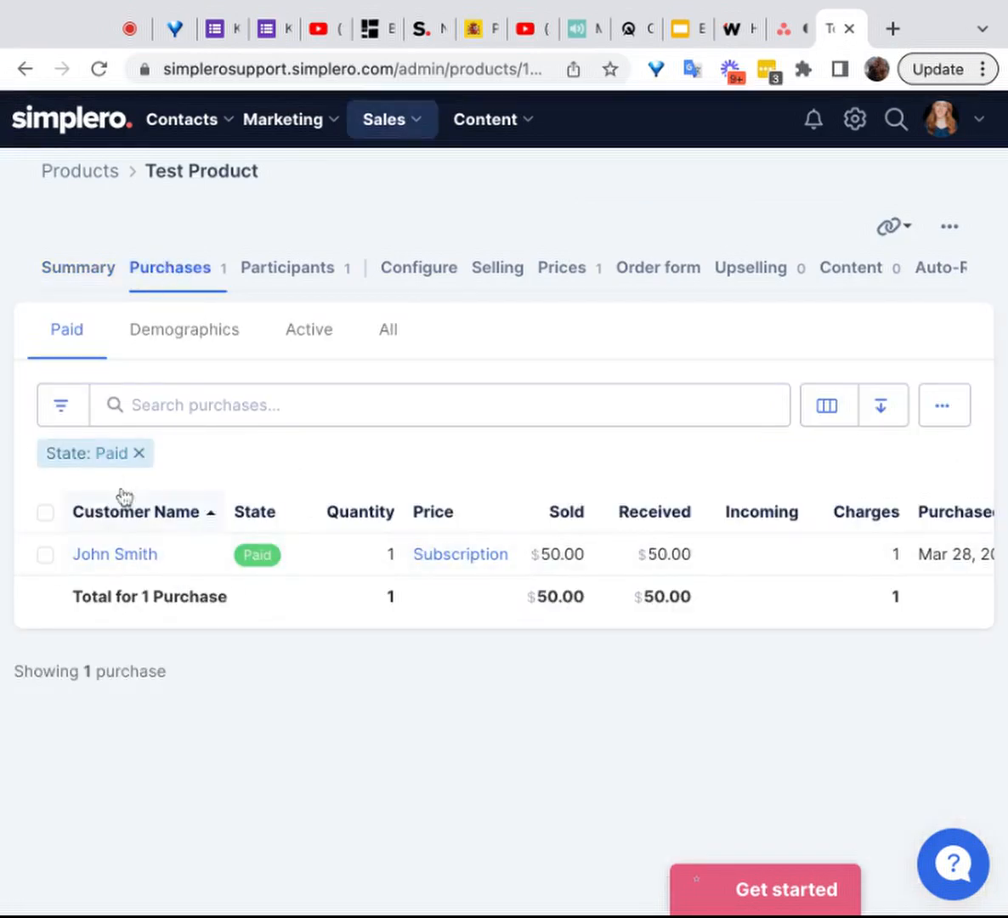
Step: Go back to the purchases list for all products and examine the states of the active purchases
left_click(383, 127)
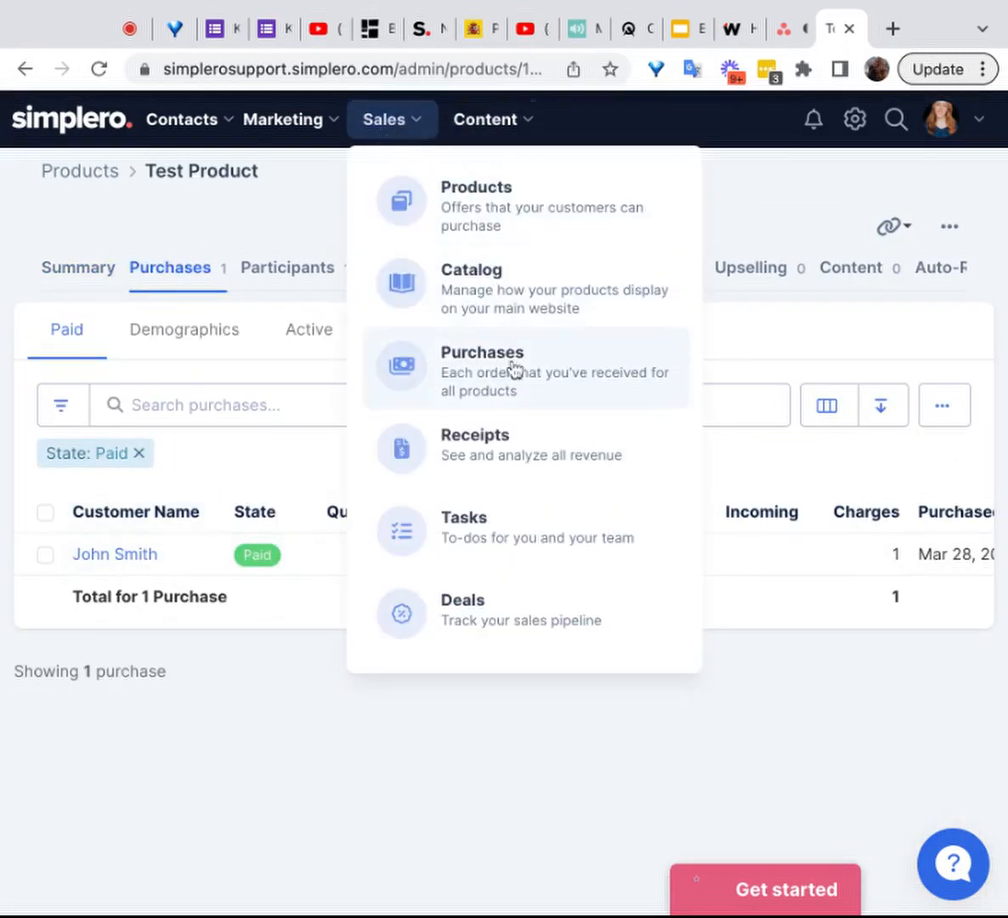
left_click(513, 387)
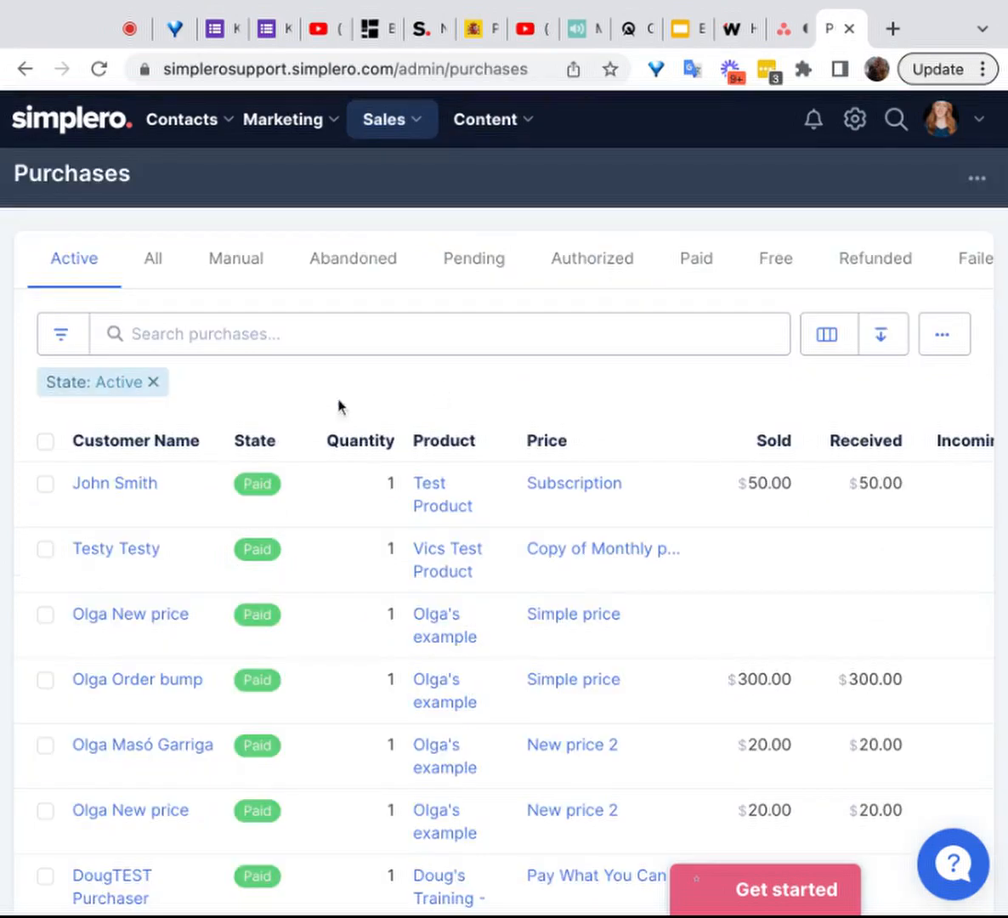
scroll(348, 481, "down", 5)
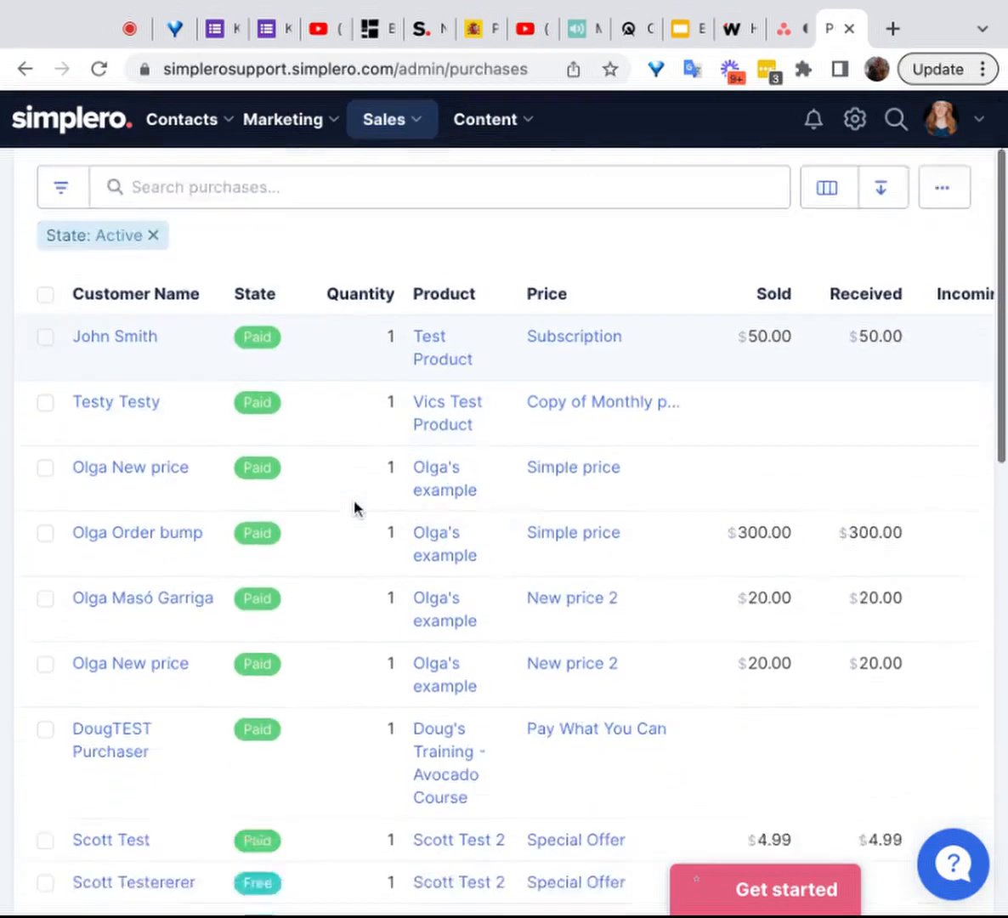
scroll(355, 508, "up", 3)
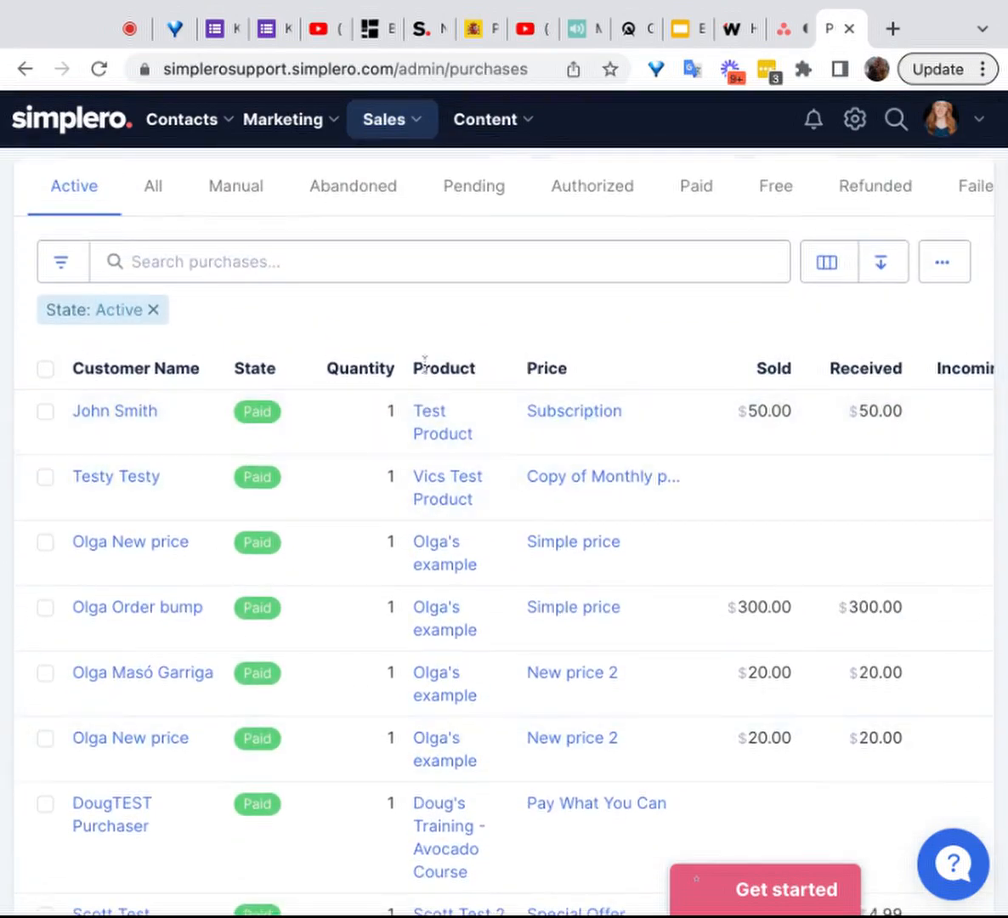
scroll(201, 481, "down", 7)
scroll(202, 481, "up", 5)
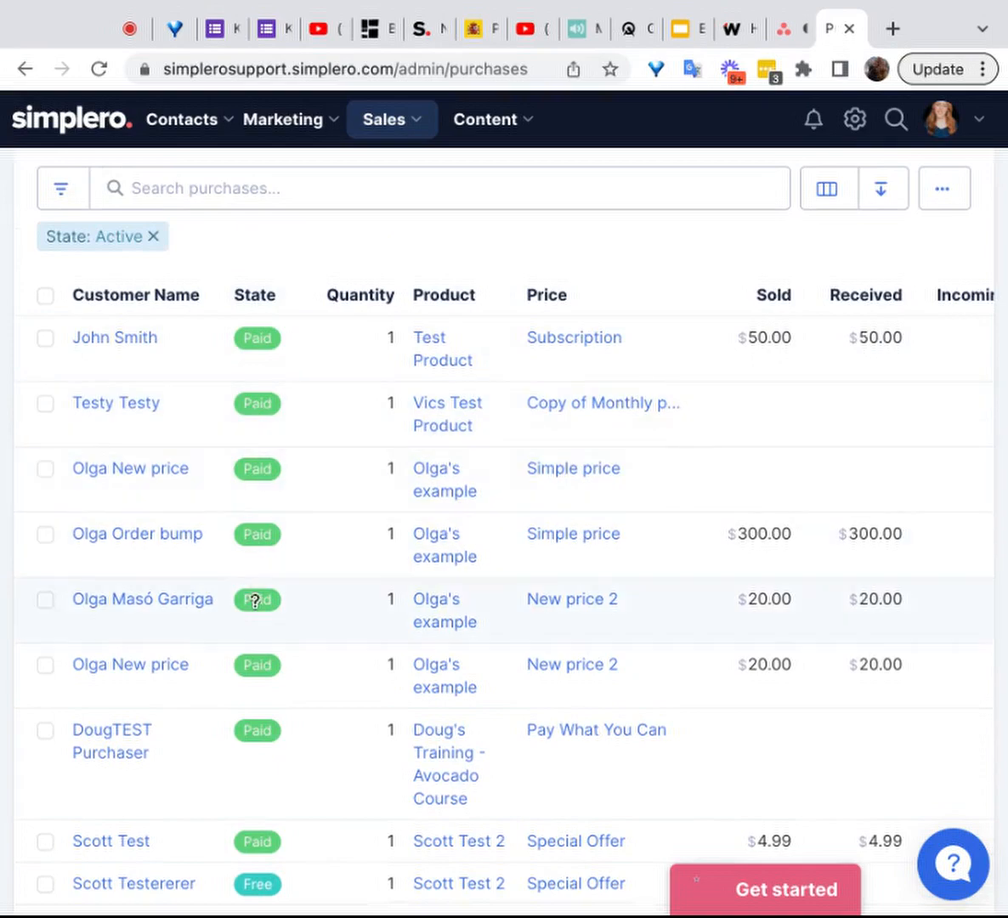
scroll(263, 539, "down", 4)
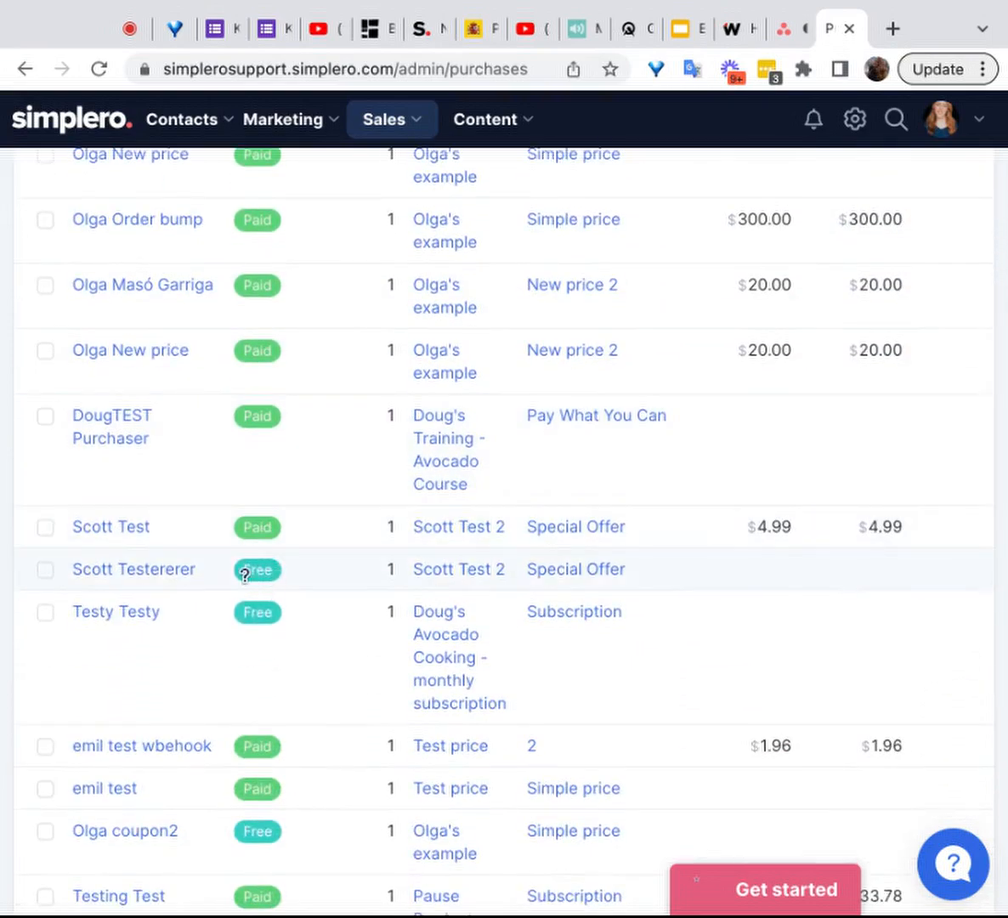
scroll(242, 575, "down", 6)
scroll(243, 575, "up", 10)
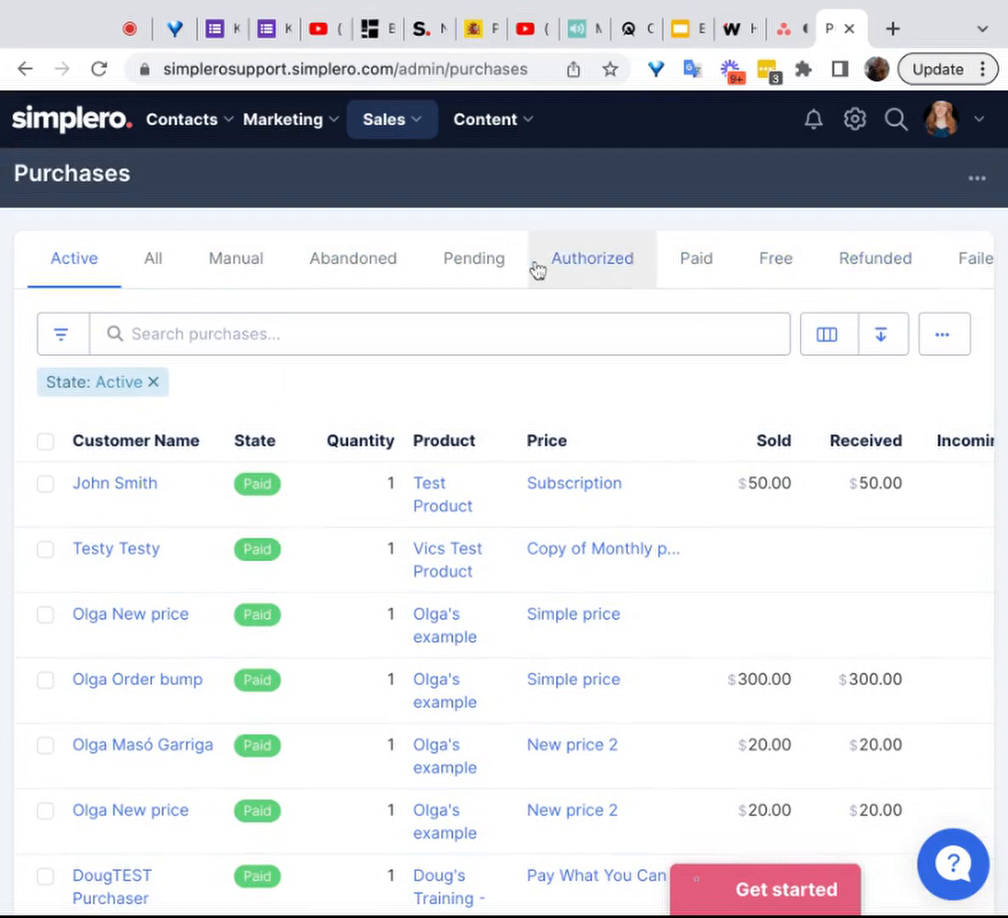
Step: Look through the available purchase state views and the remaining columns of the active purchases list, including charges and dates
scroll(688, 254, "right", 8)
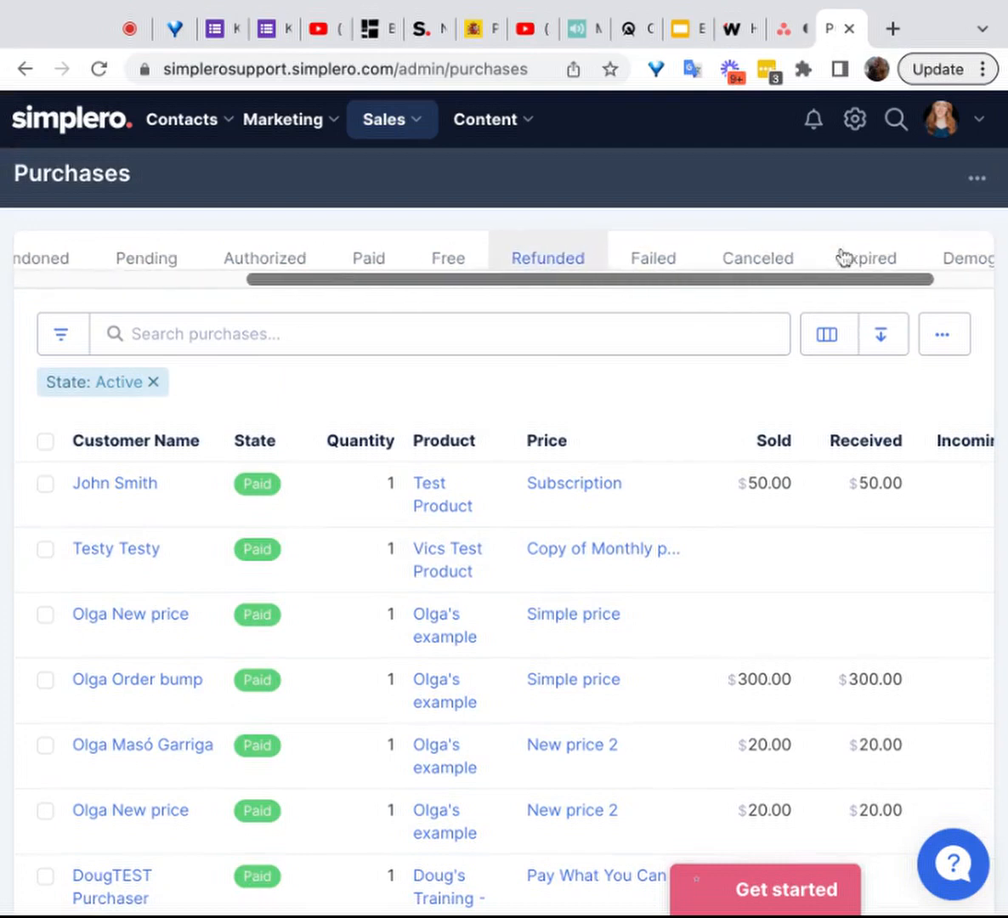
scroll(839, 255, "right", 2)
scroll(839, 256, "left", 10)
scroll(635, 459, "down", 1)
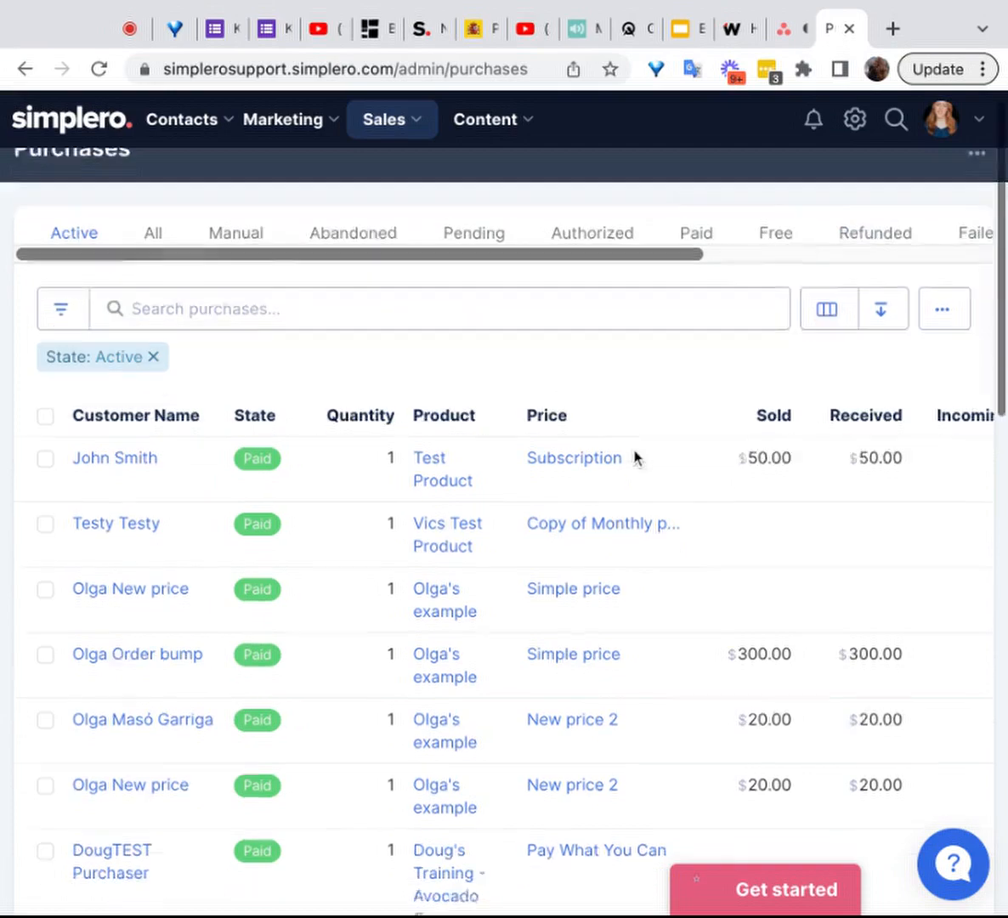
scroll(636, 459, "down", 5)
scroll(636, 459, "up", 4)
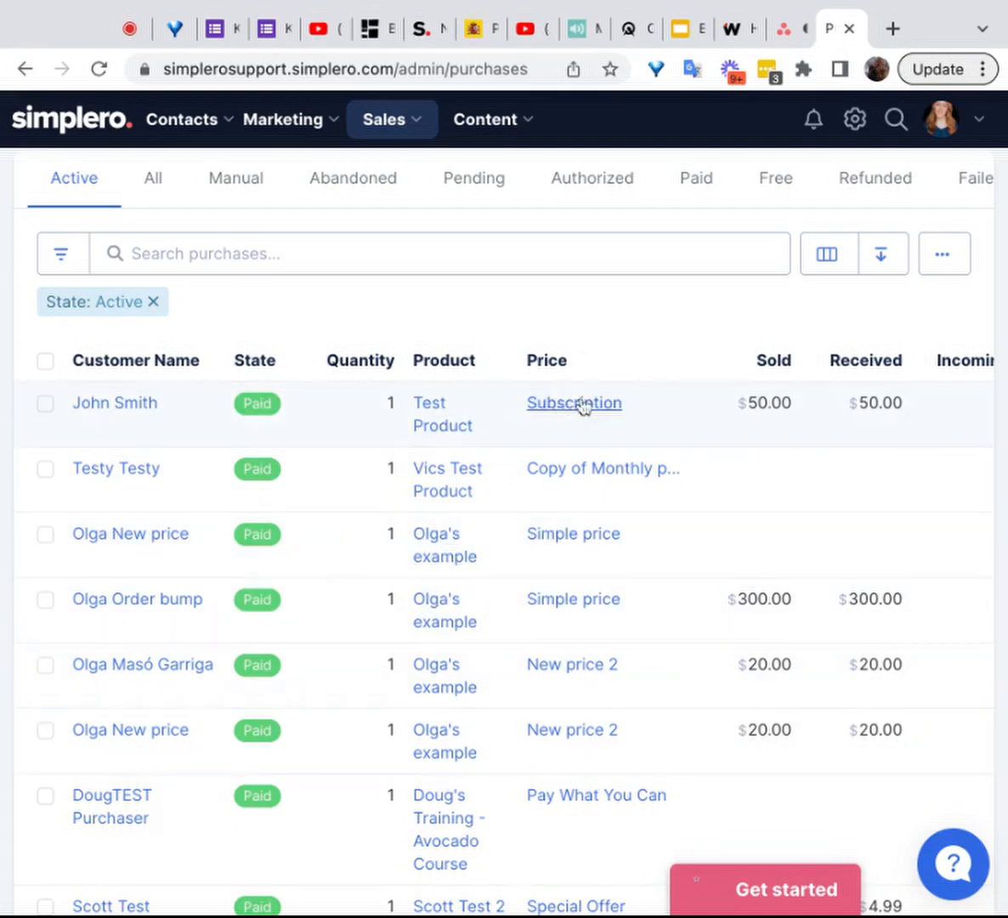
scroll(811, 509, "right", 5)
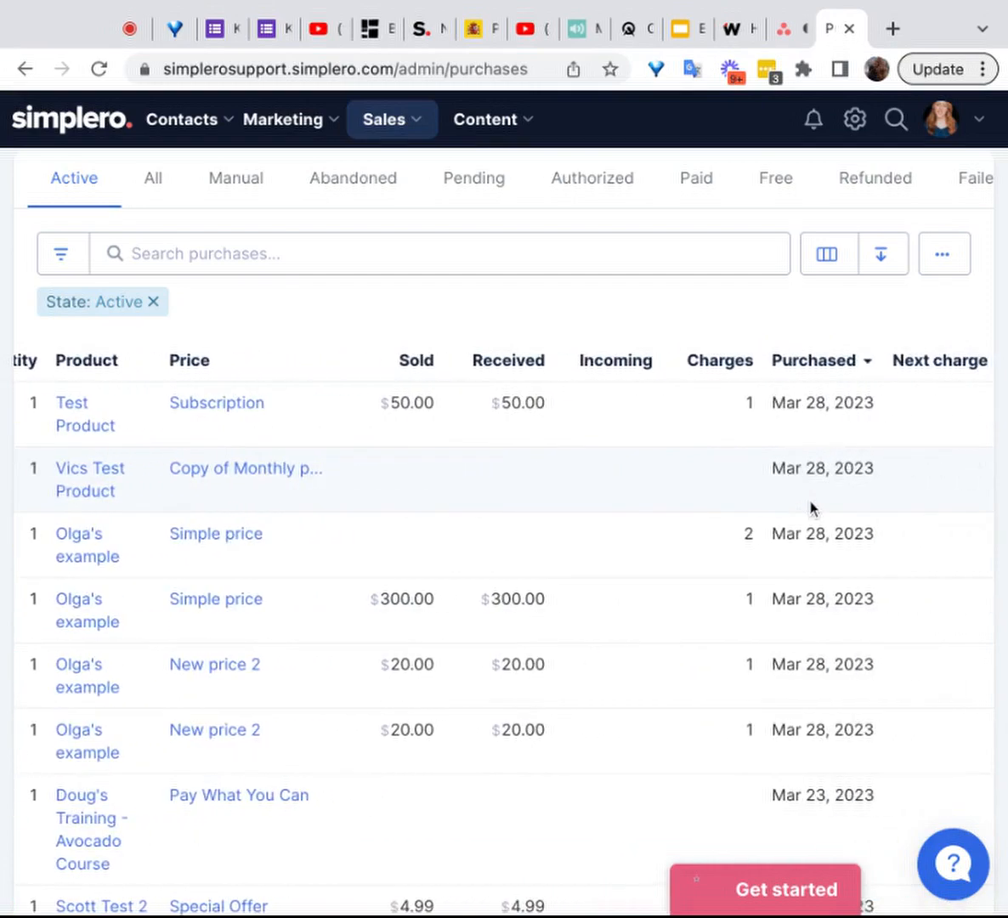
scroll(739, 459, "right", 1)
scroll(711, 405, "left", 3)
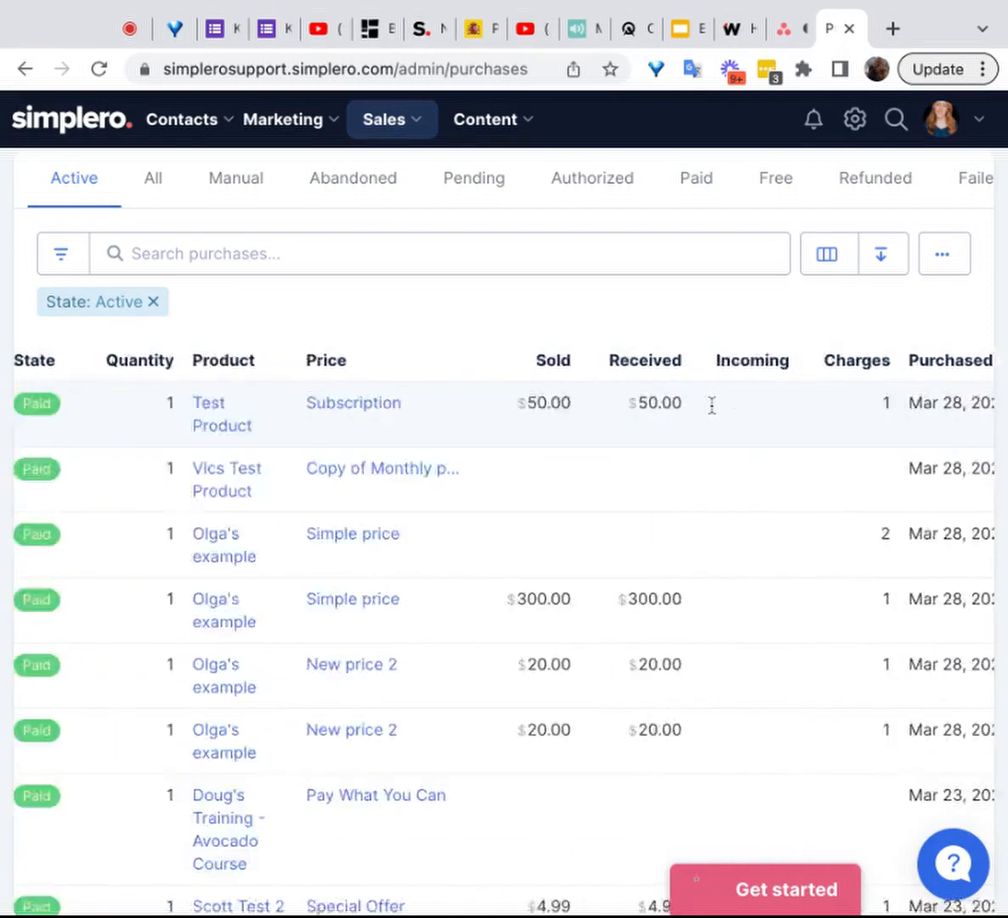
scroll(713, 404, "left", 3)
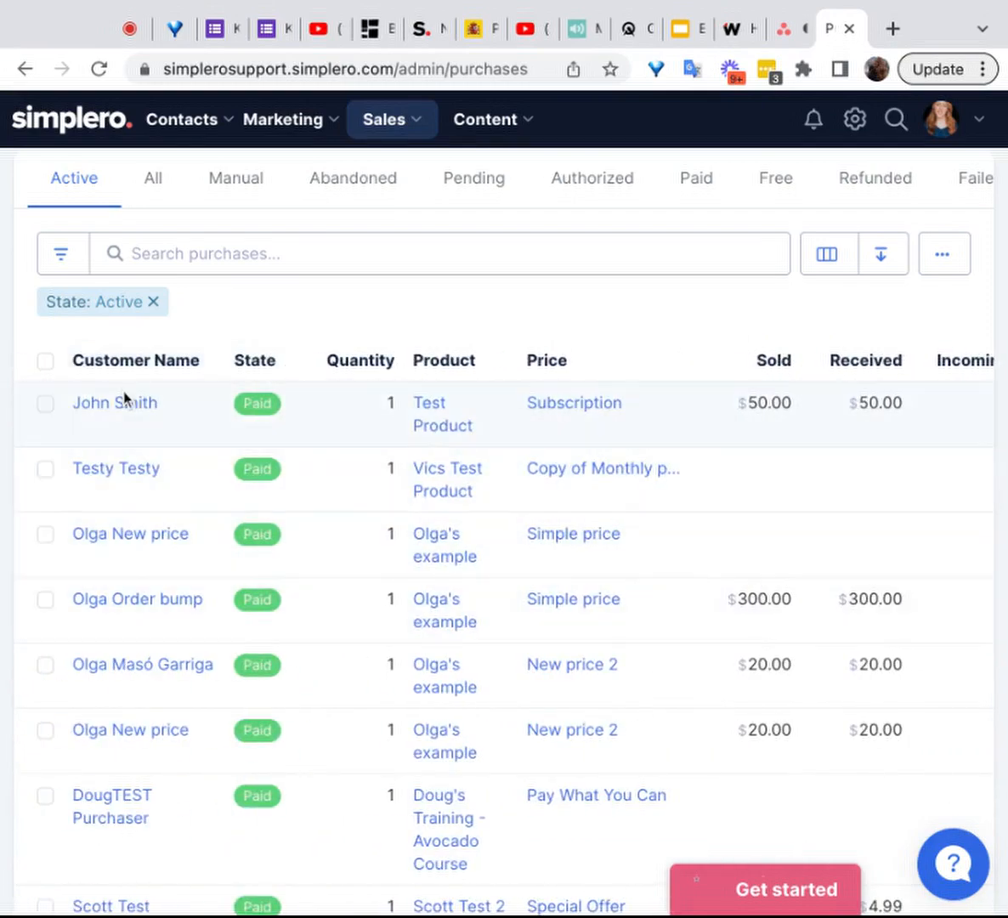
Step: Open the Test Product purchase at the Subscription price and review its purchase summary and charges and payments
left_click(95, 406)
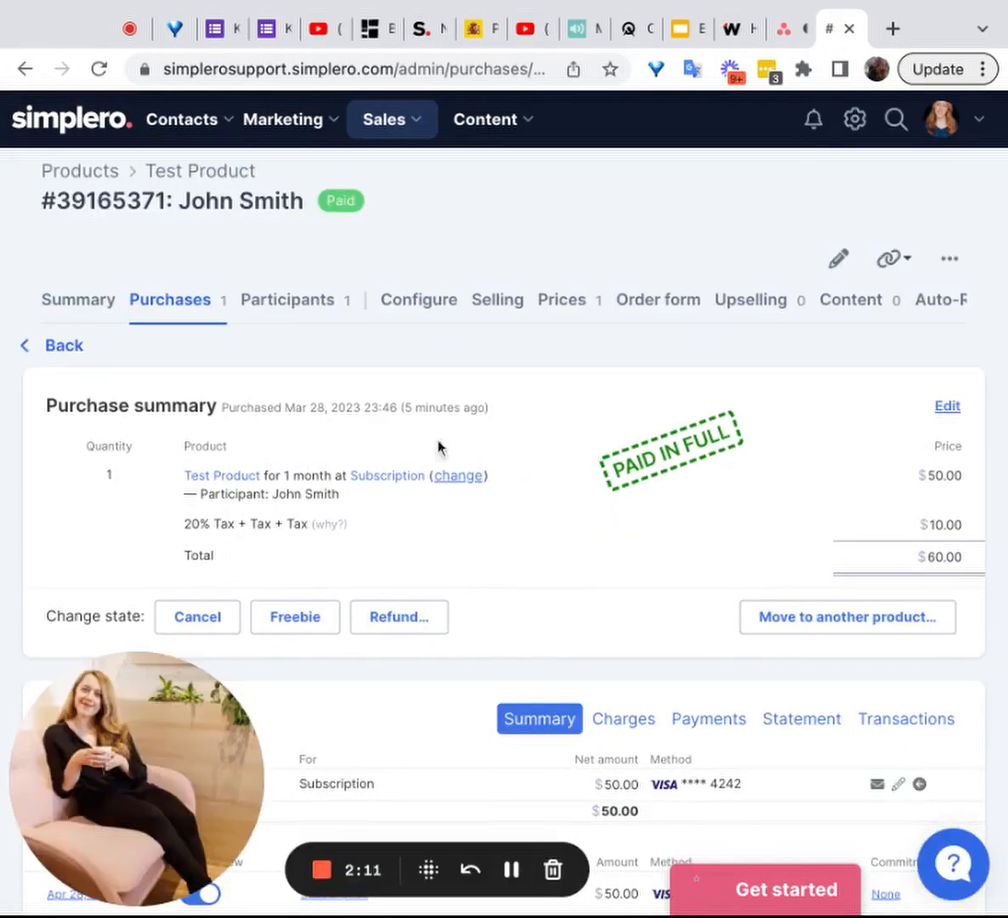
scroll(547, 521, "down", 2)
scroll(546, 524, "up", 2)
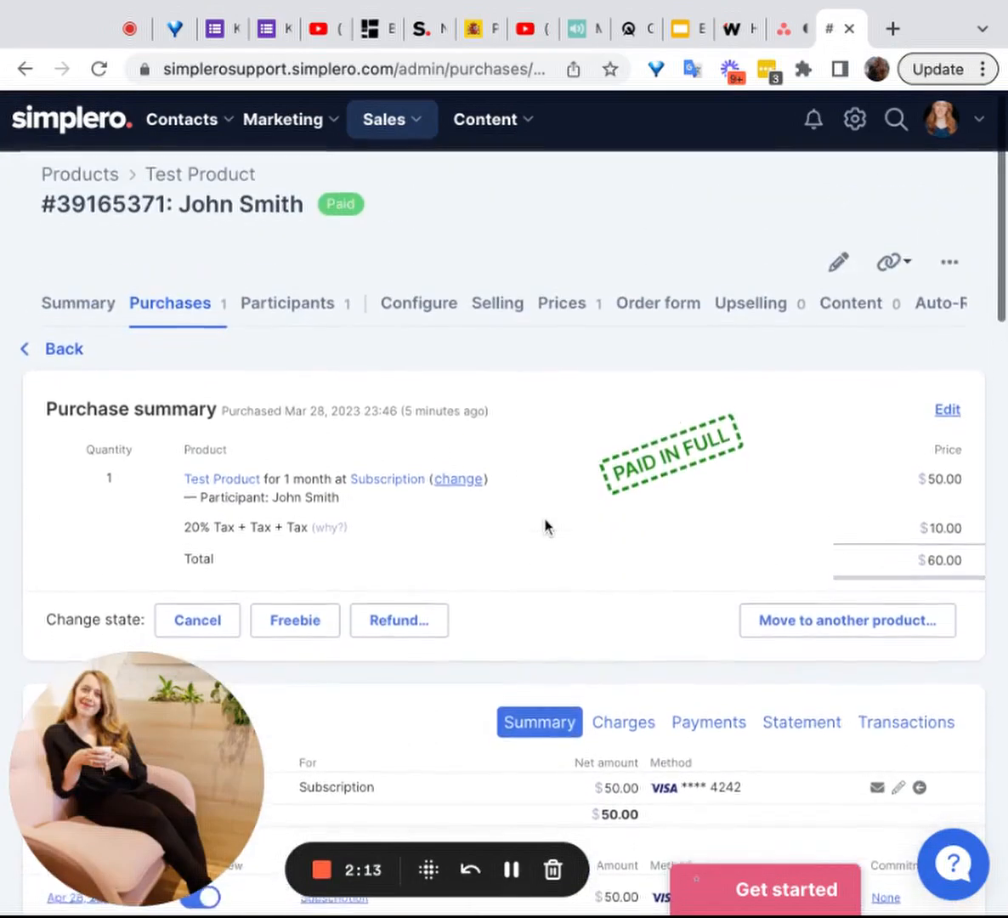
scroll(547, 522, "down", 3)
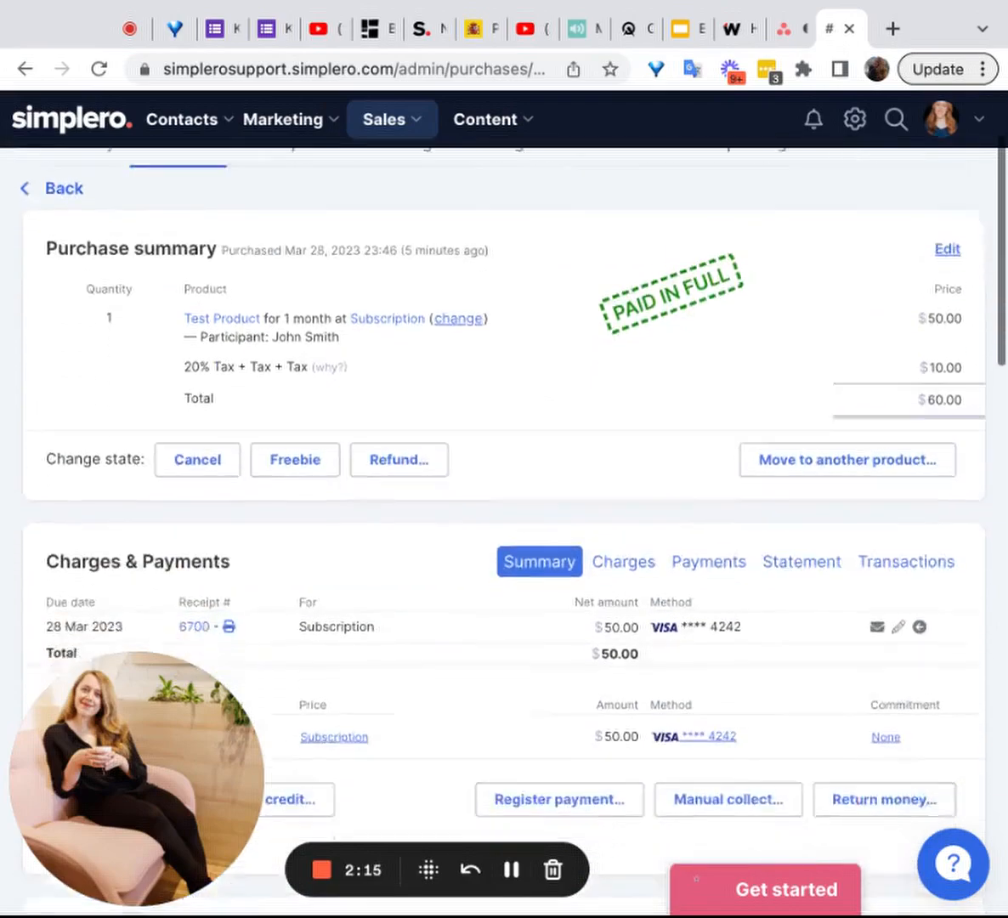
scroll(547, 522, "up", 3)
scroll(546, 522, "down", 10)
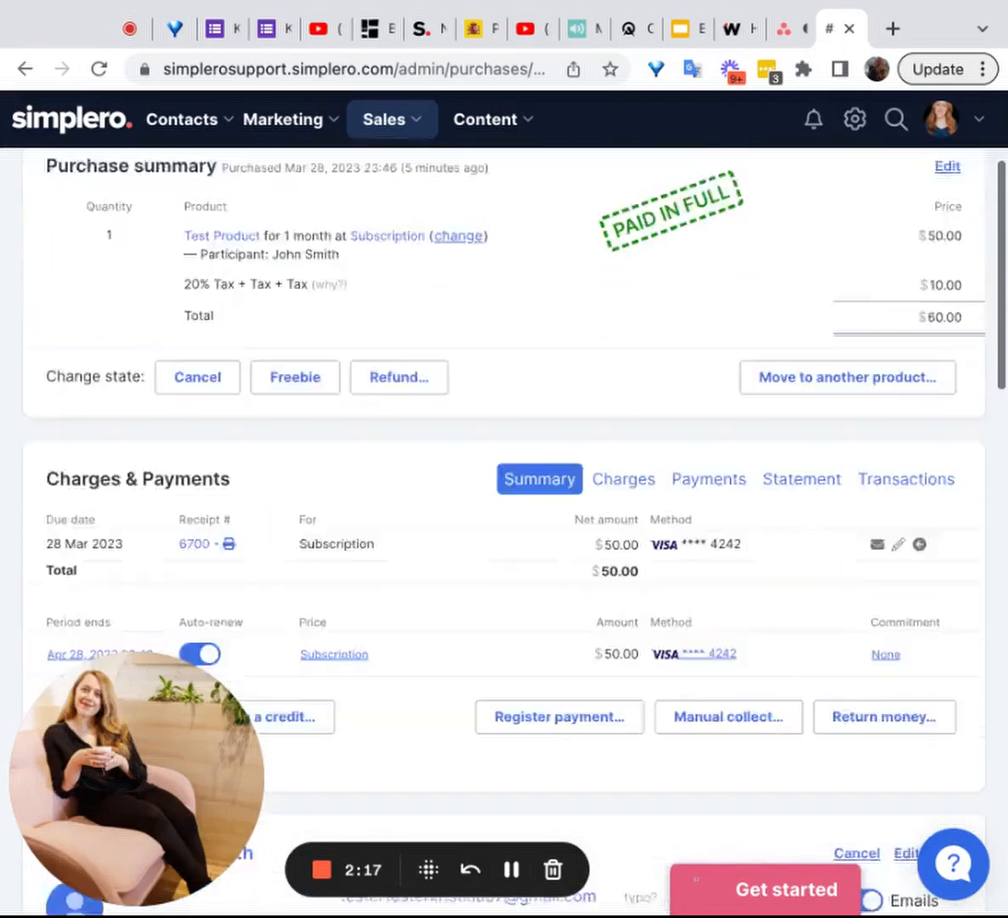
scroll(546, 522, "up", 9)
scroll(547, 522, "up", 1)
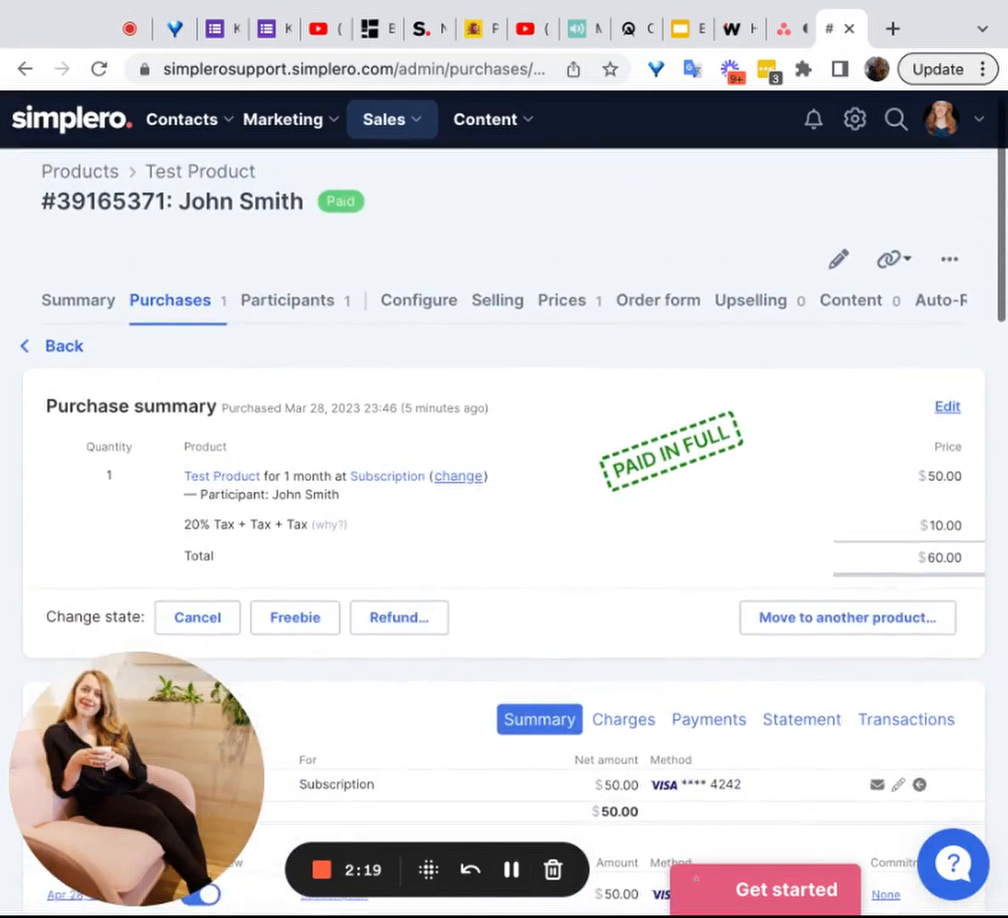
scroll(547, 522, "down", 1)
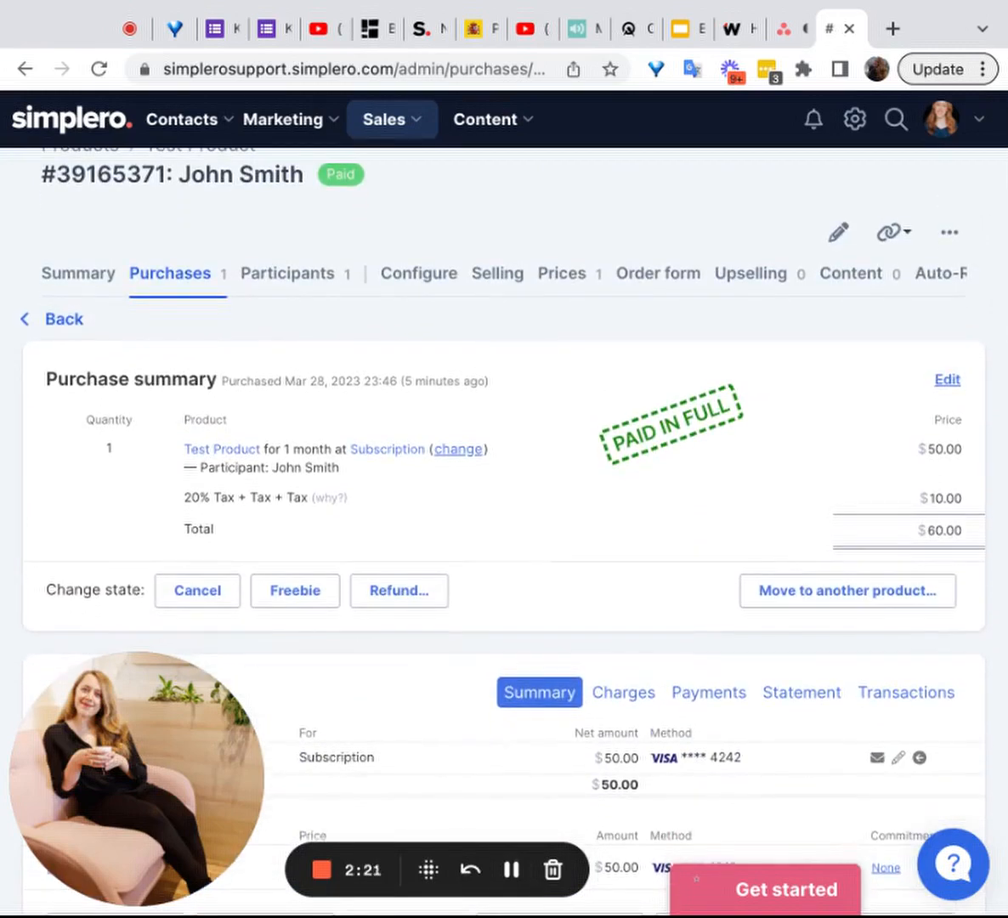
scroll(547, 521, "down", 1)
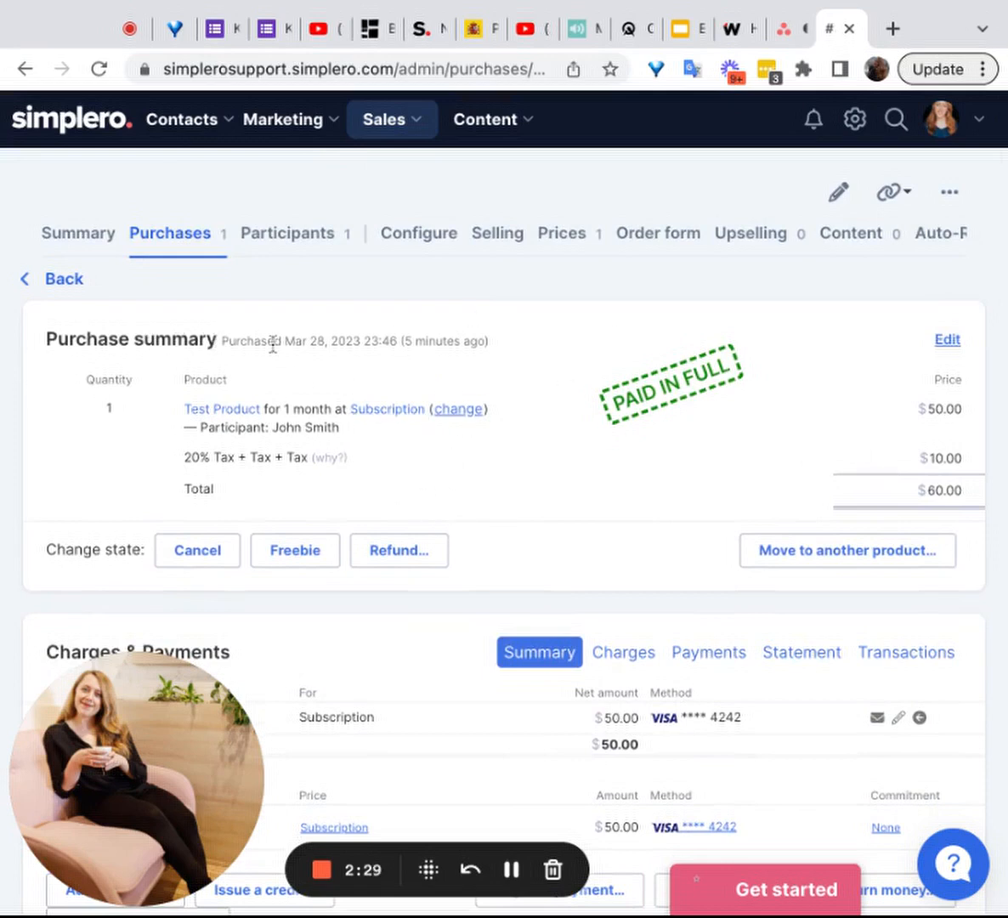
Step: Check the purchase date in the purchase summary and view the price options offered for changing the subscription
left_click_drag(223, 341, 313, 340)
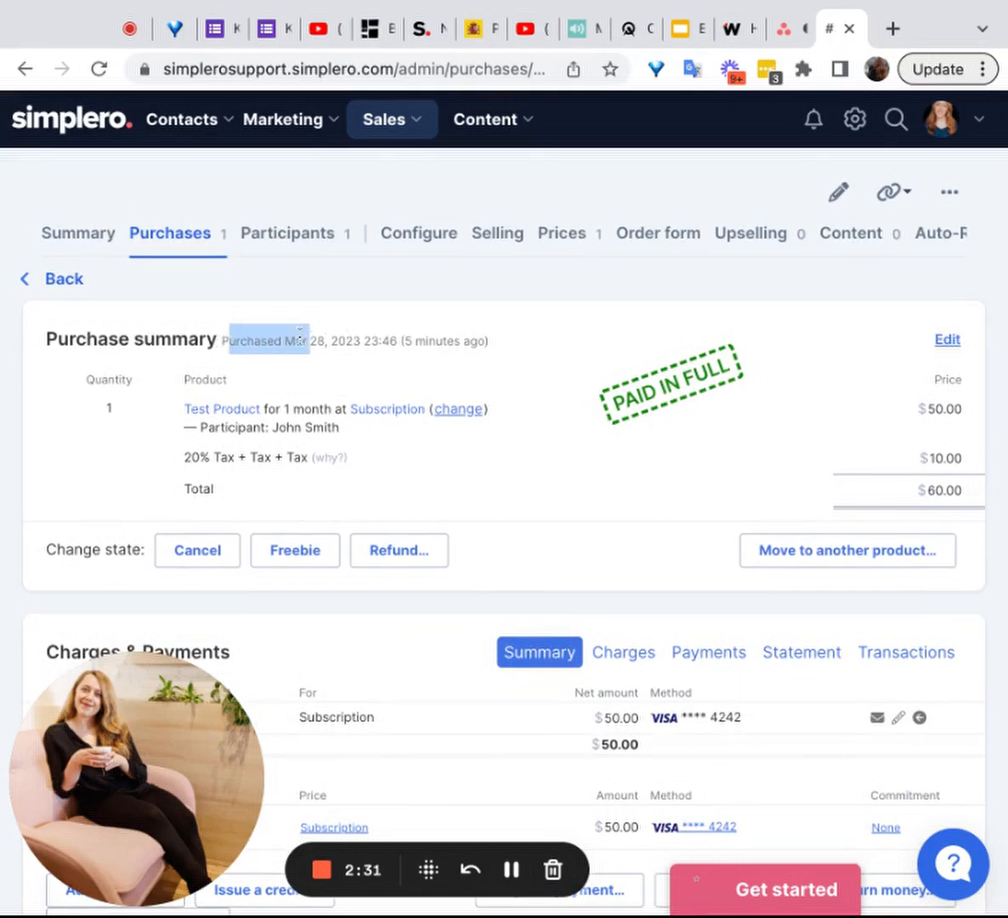
left_click(268, 330)
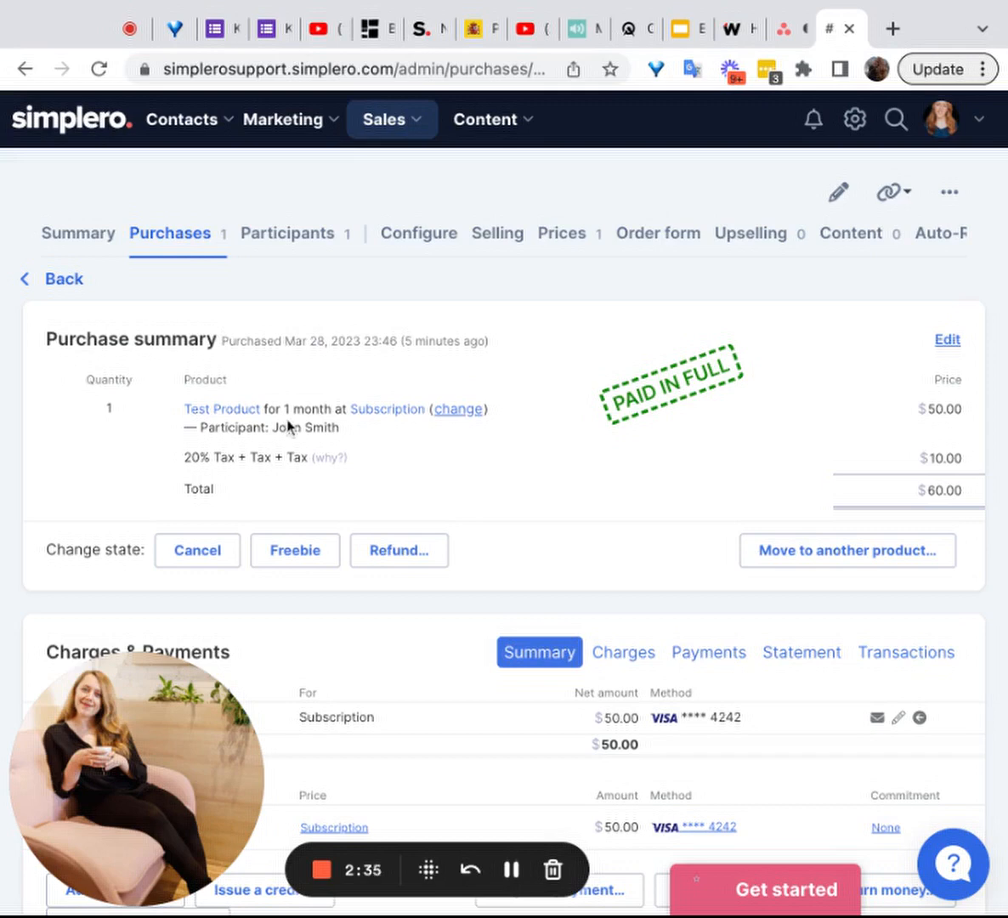
double_click(431, 411)
left_click(393, 390)
double_click(437, 411)
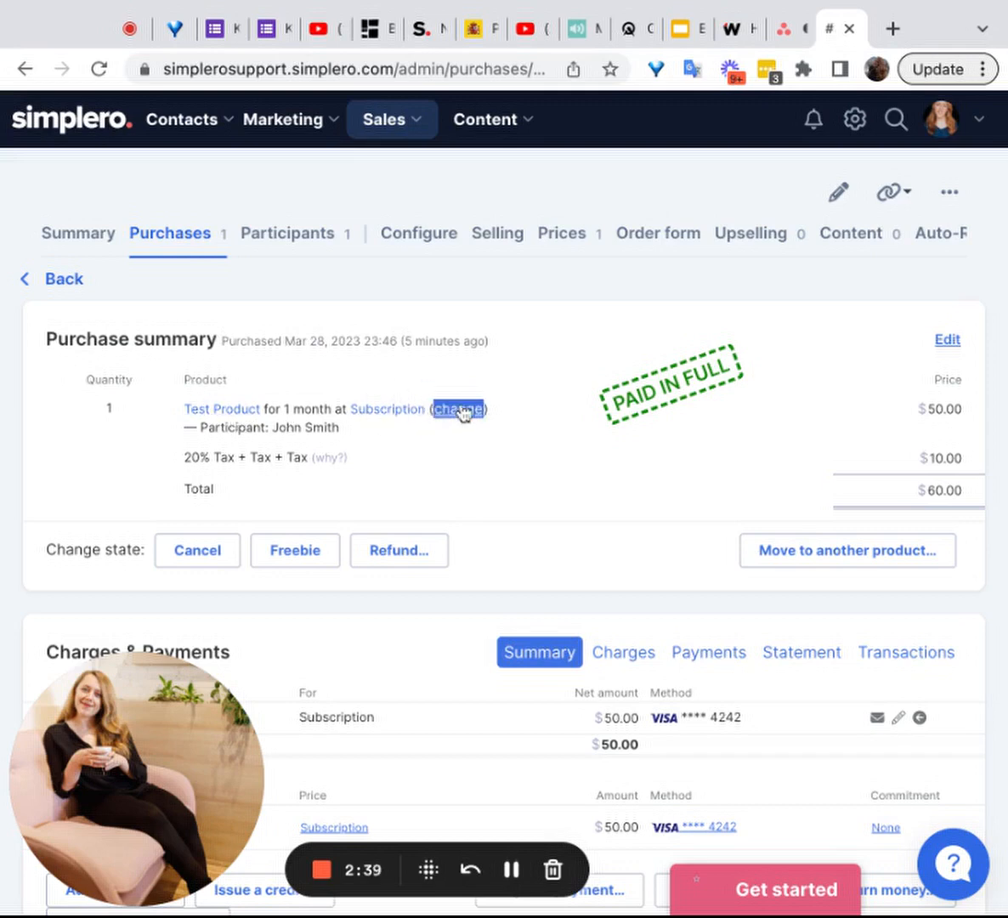
left_click(464, 412)
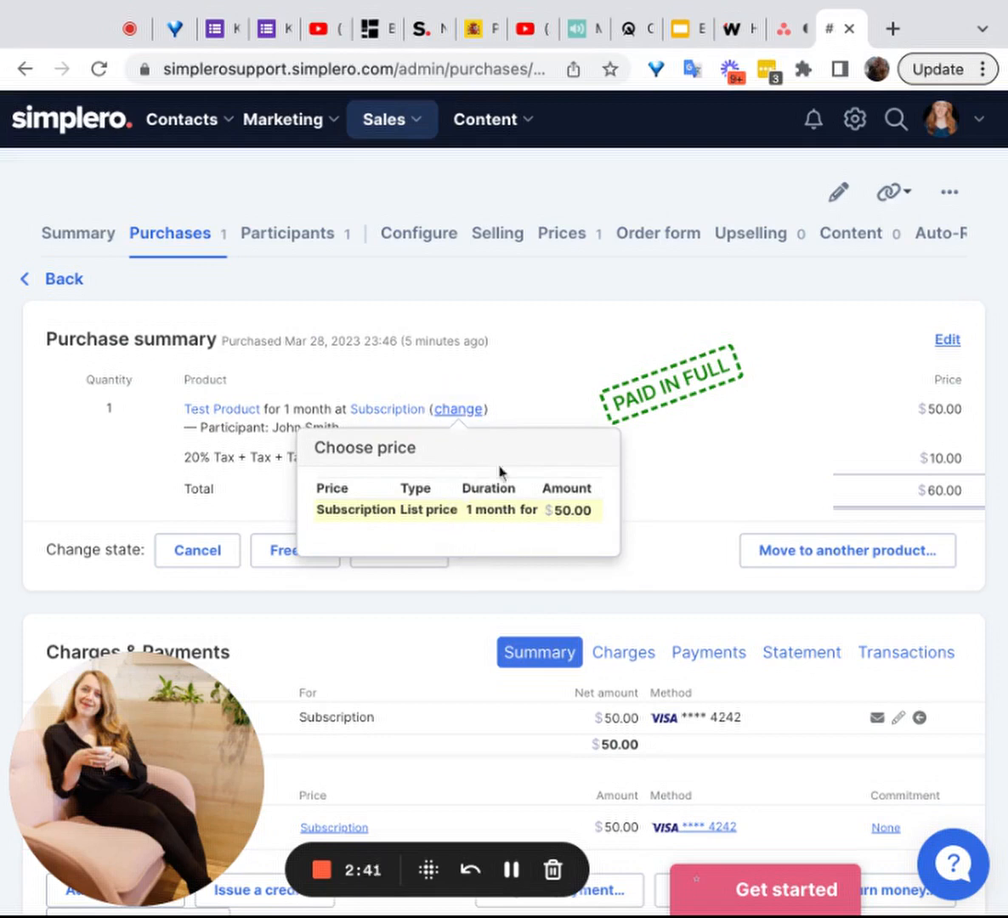
left_click(513, 421)
Step: Open the refund form for this purchase, review its amounts and crediting options, and close it without refunding
scroll(512, 421, "down", 2)
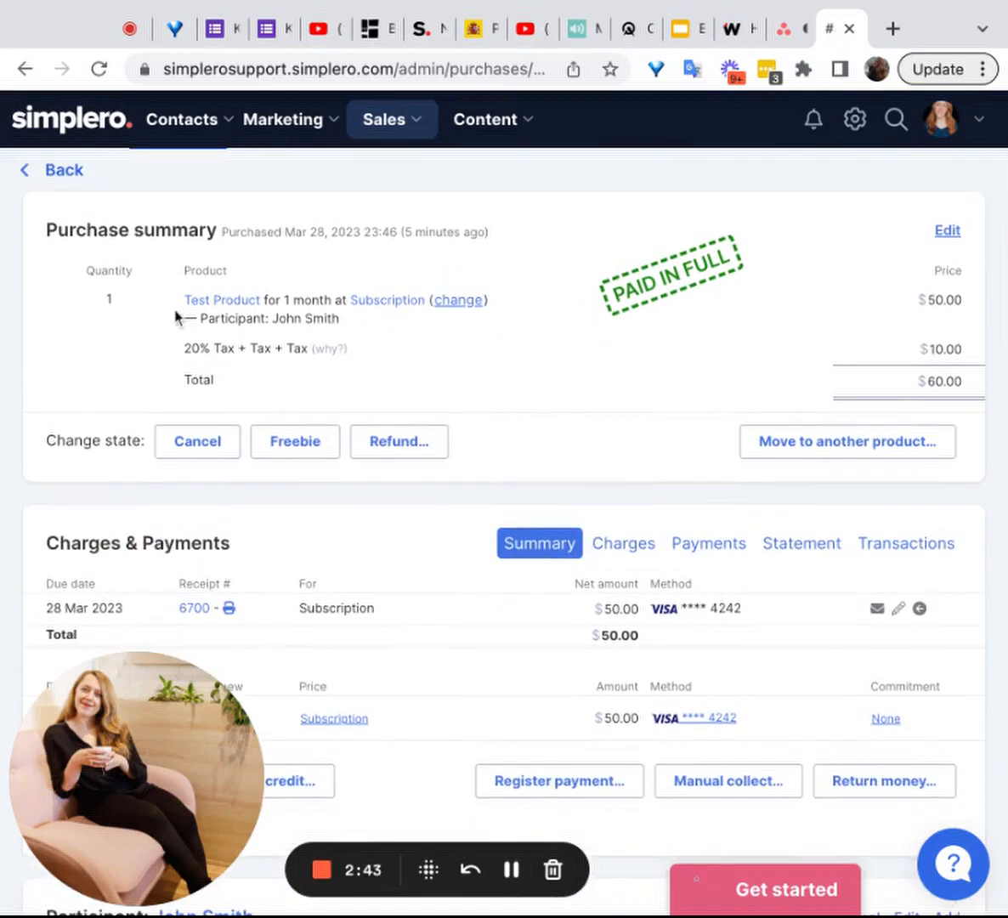
scroll(521, 355, "down", 1)
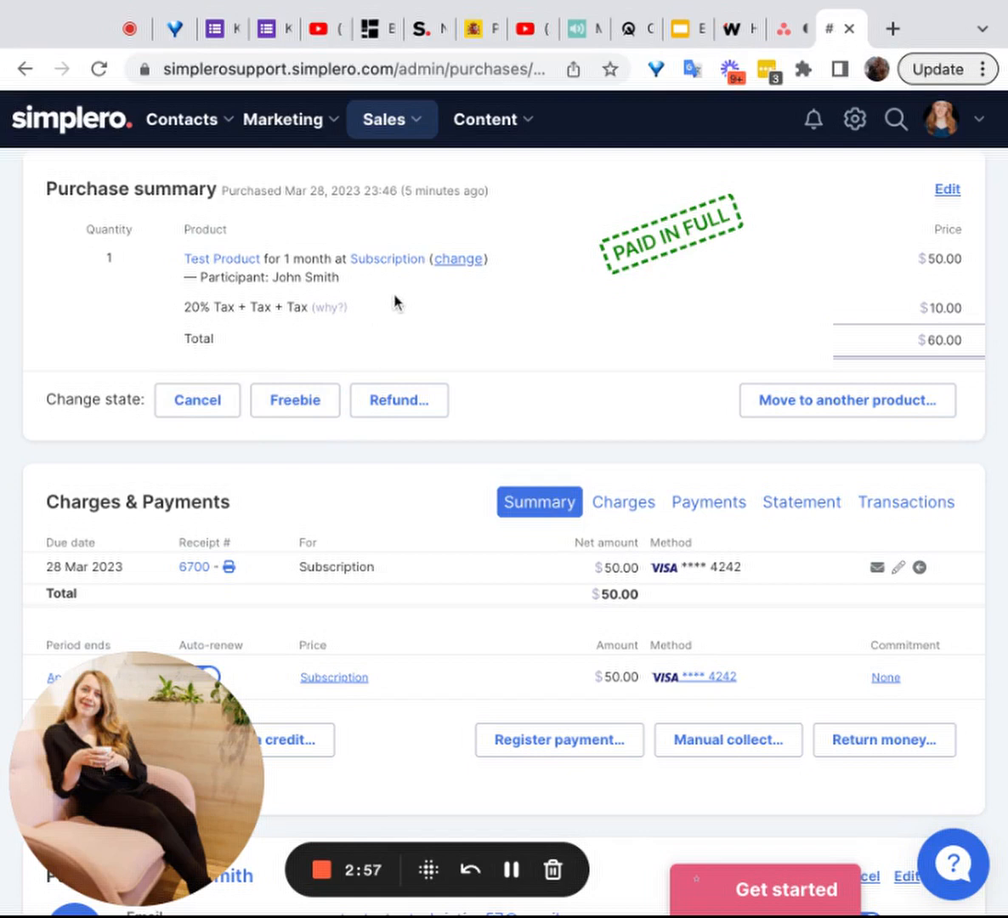
left_click(402, 410)
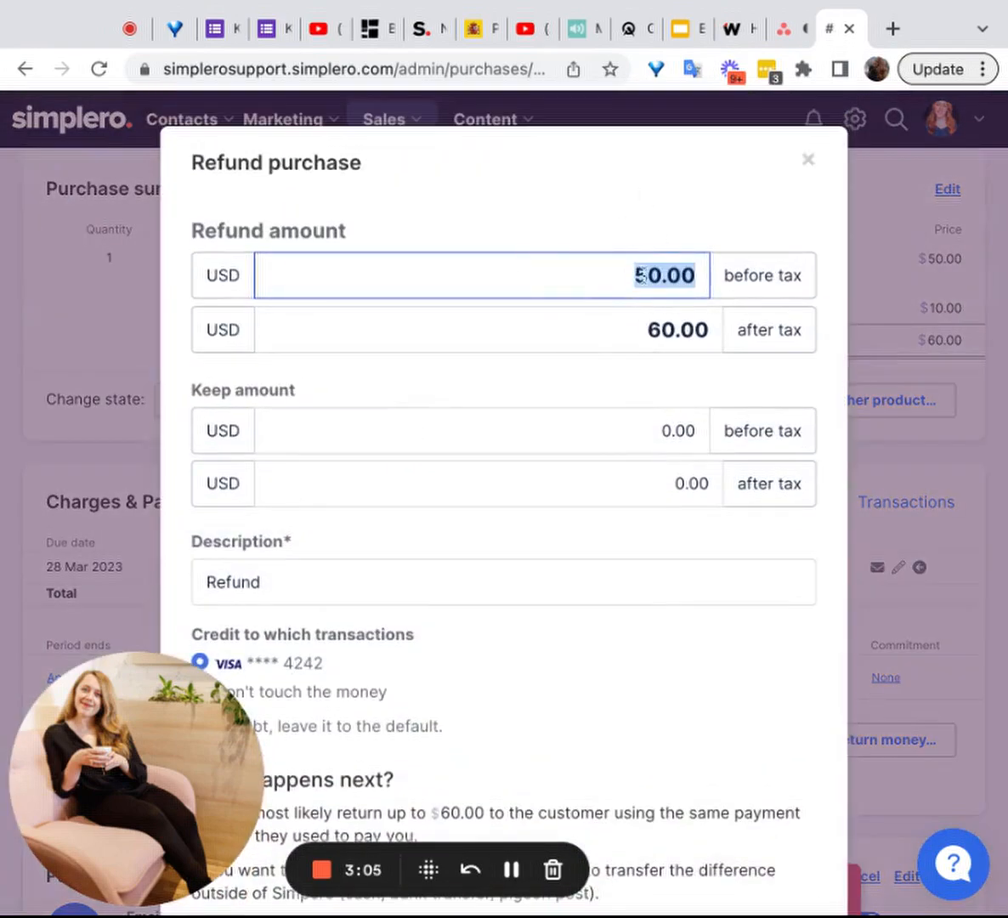
scroll(619, 282, "down", 2)
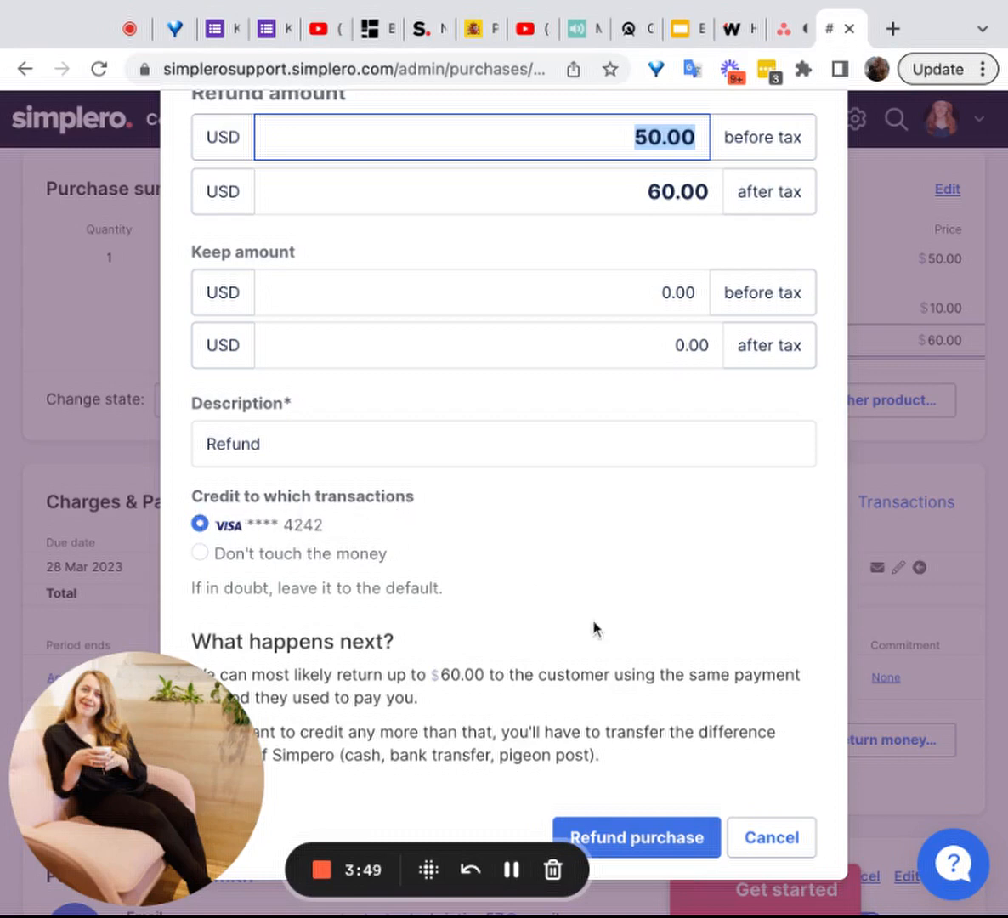
scroll(593, 627, "down", 2)
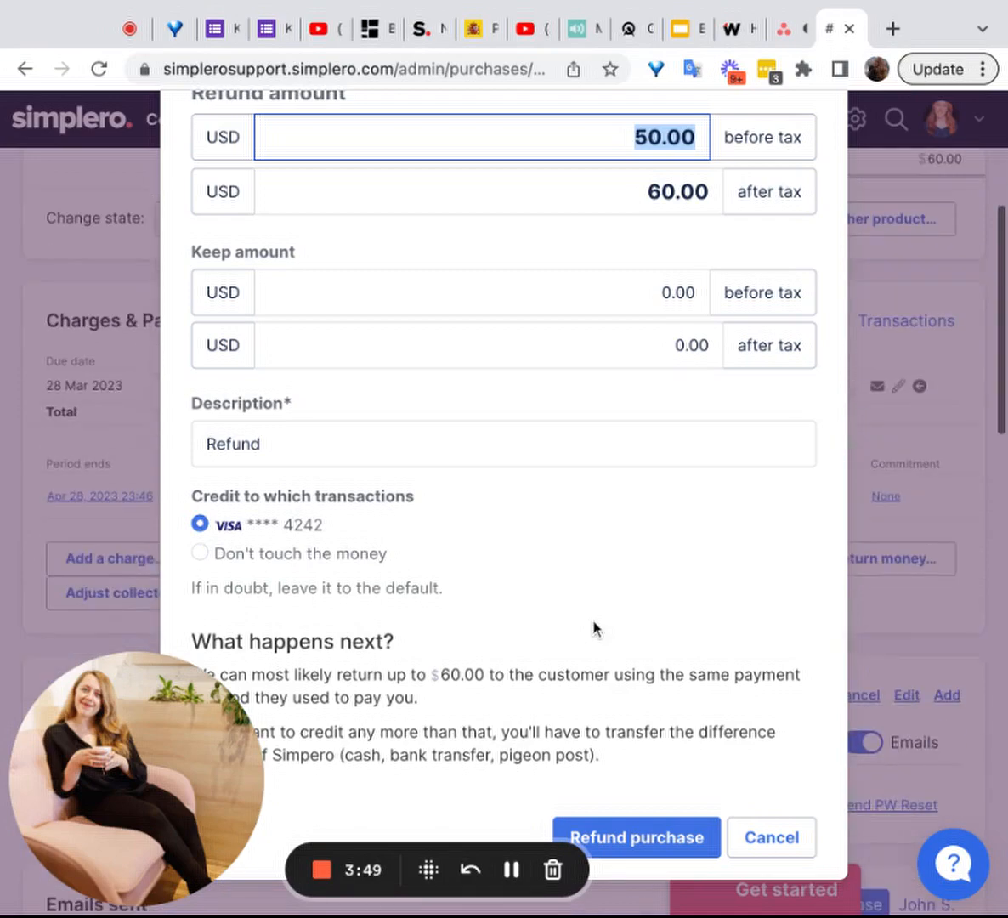
left_click(790, 837)
scroll(646, 348, "up", 3)
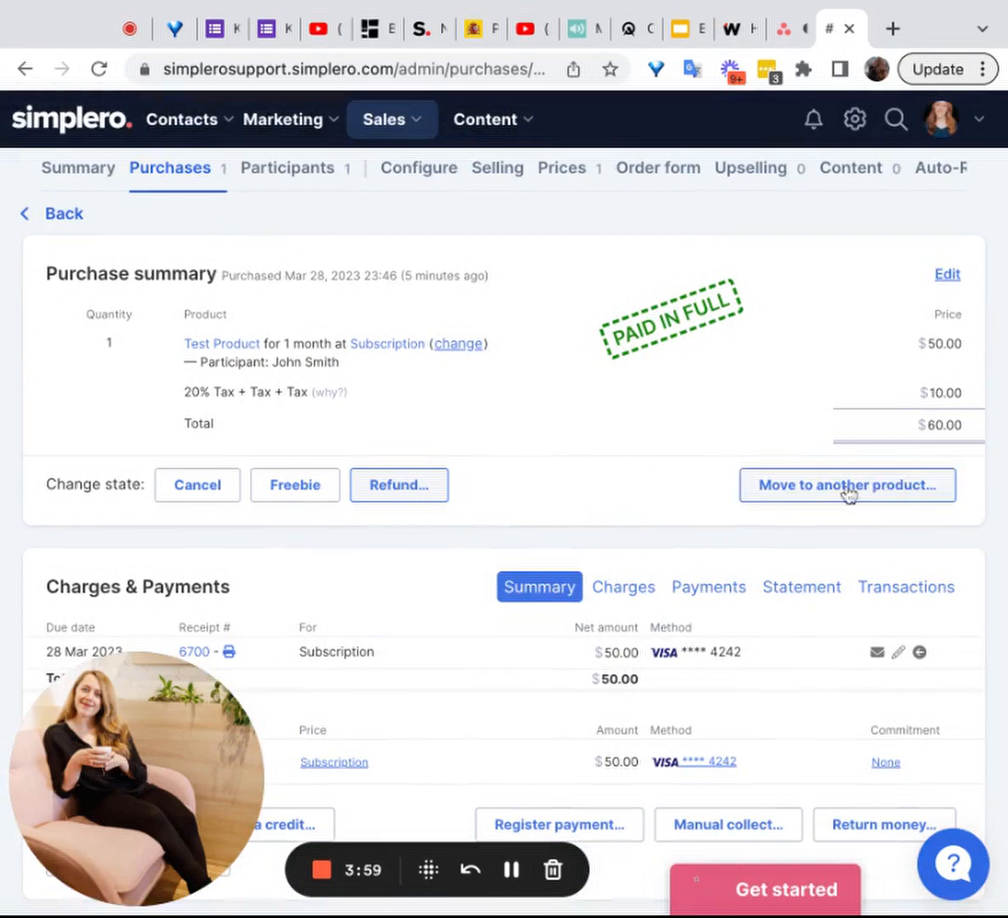
Step: Review the Charges & Payments summary and view the date and time options for the subscription's period end, closing them without saving
scroll(585, 400, "down", 3)
scroll(585, 400, "down", 3)
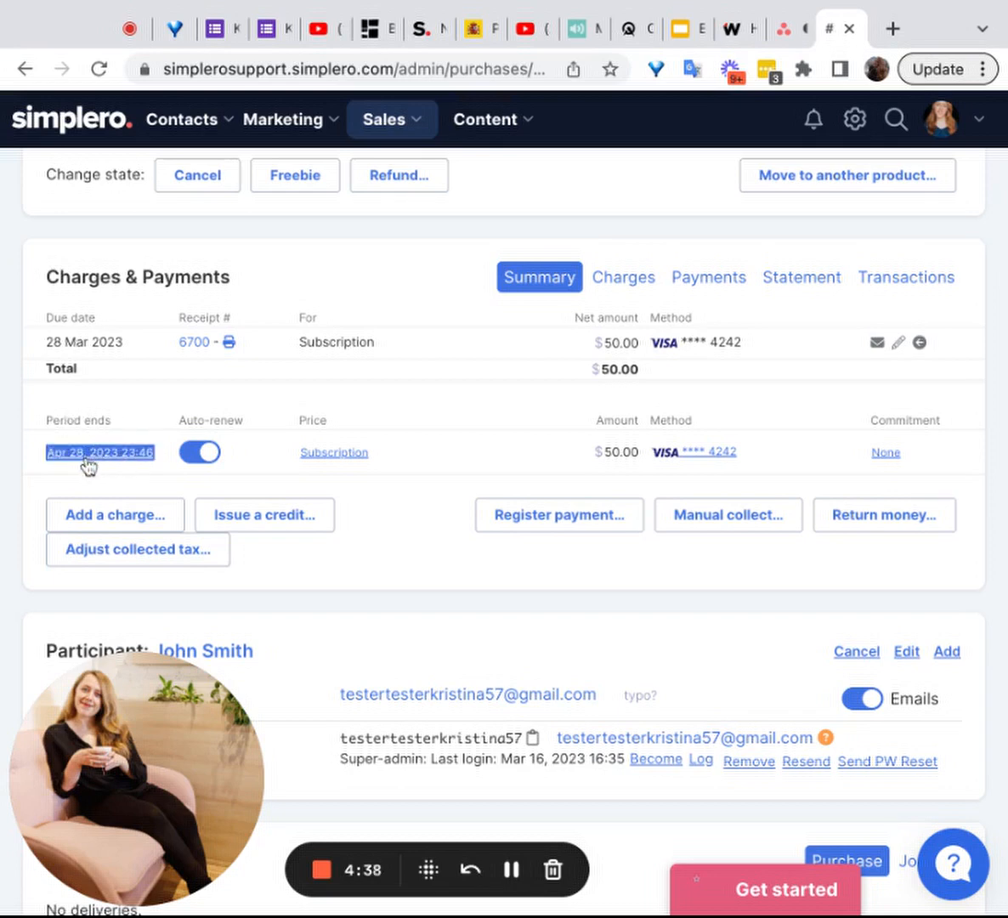
scroll(376, 297, "up", 1)
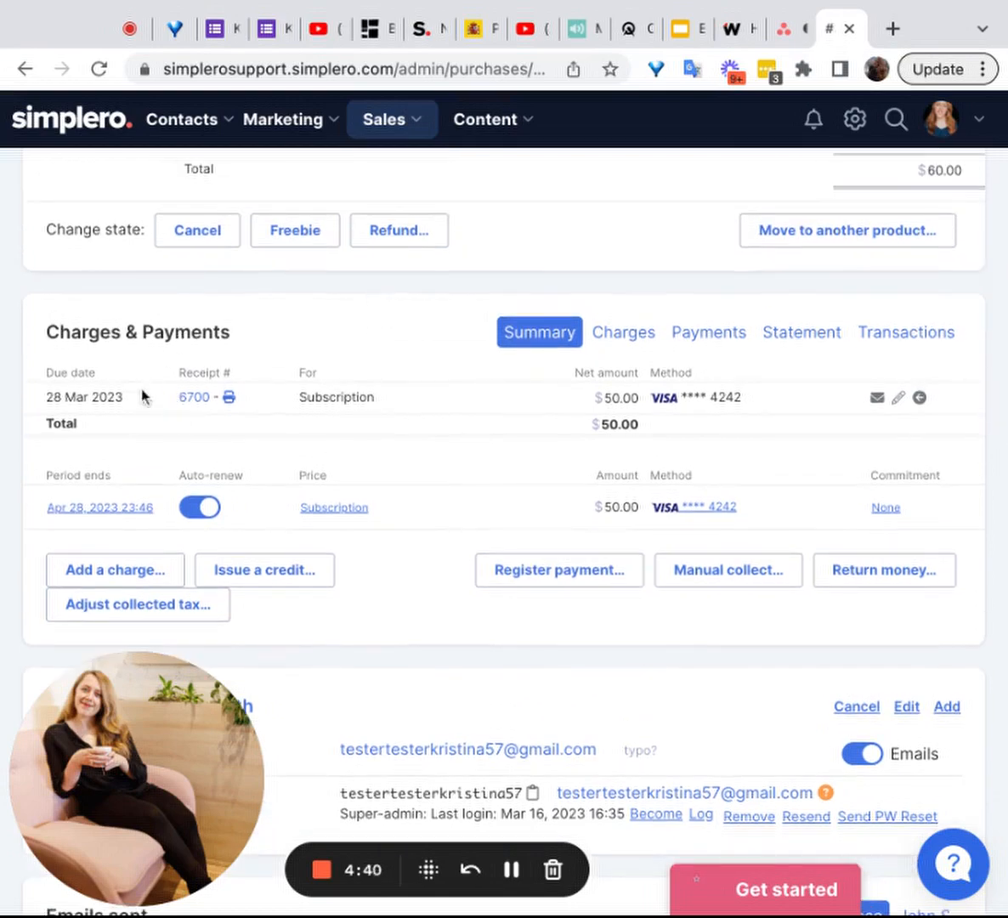
scroll(526, 379, "up", 3)
scroll(448, 328, "down", 3)
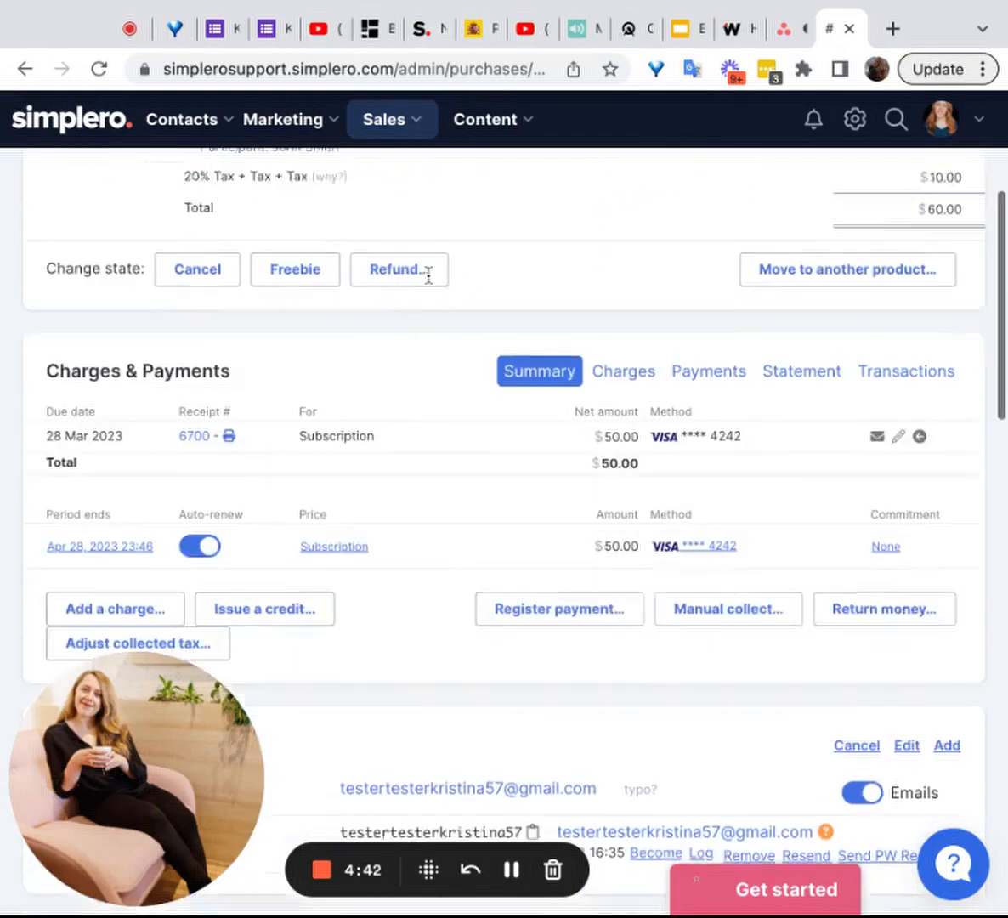
scroll(429, 275, "down", 1)
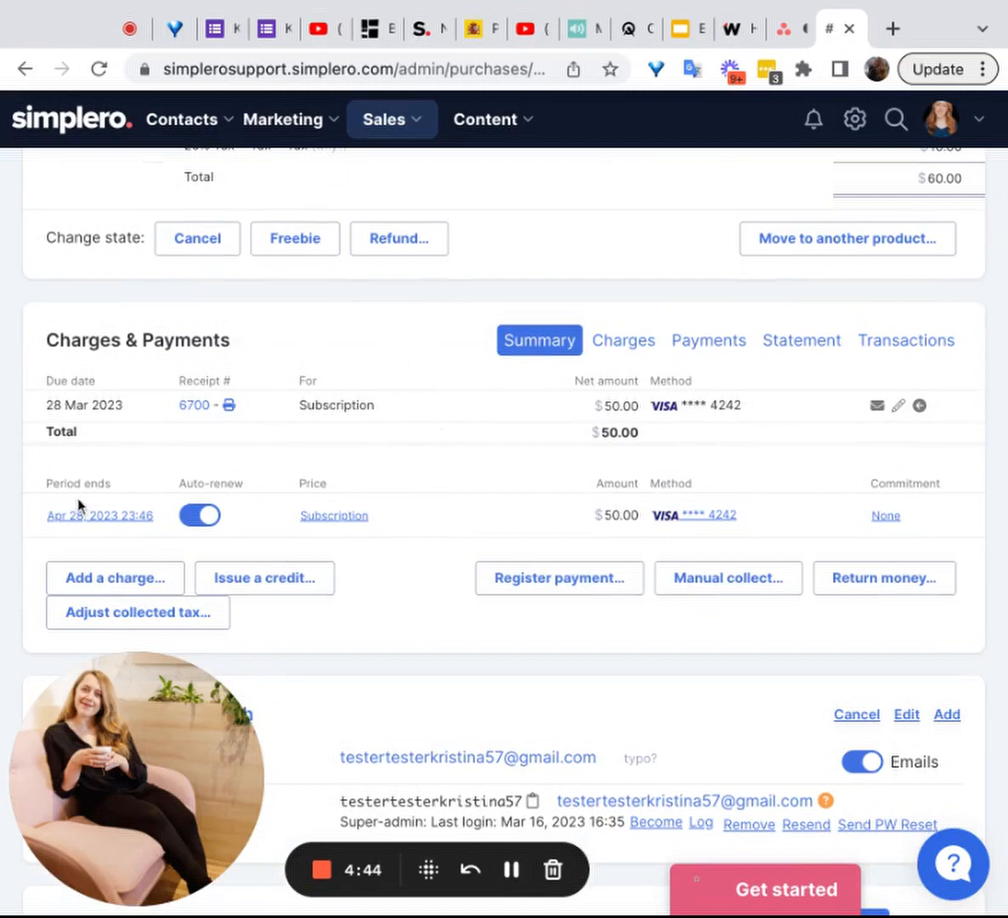
left_click_drag(79, 503, 74, 524)
left_click(78, 524)
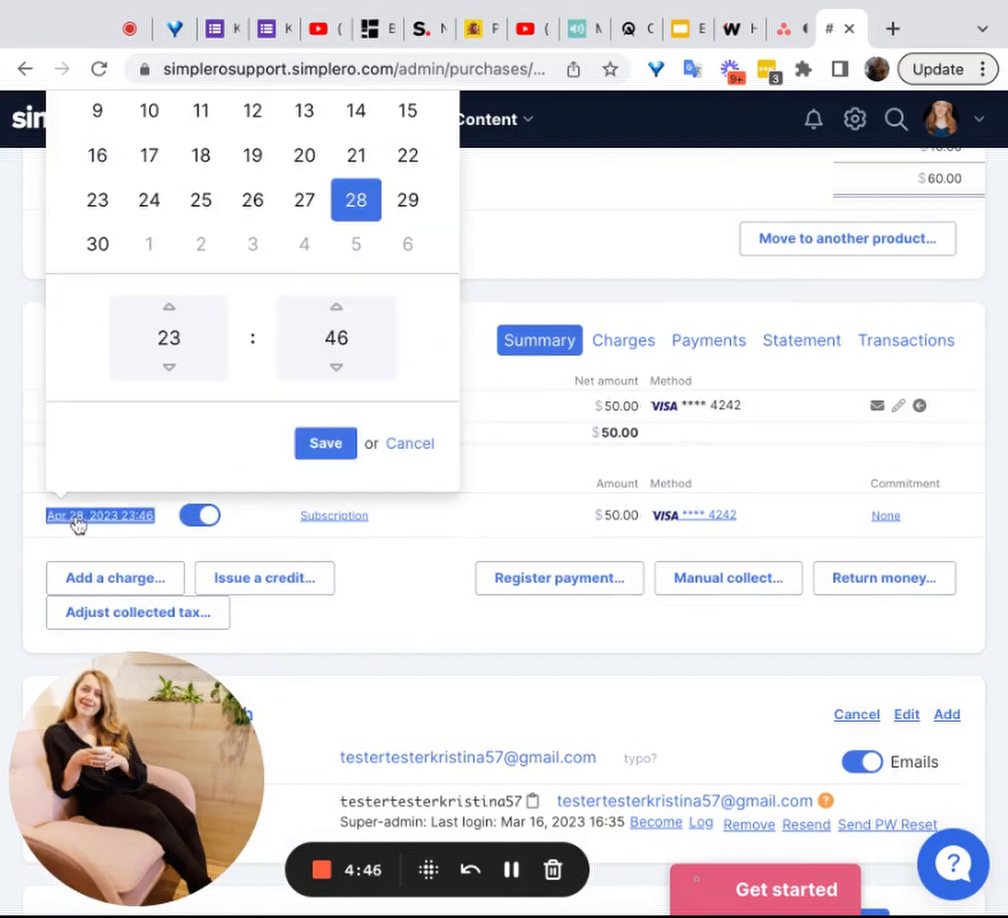
scroll(258, 209, "up", 4)
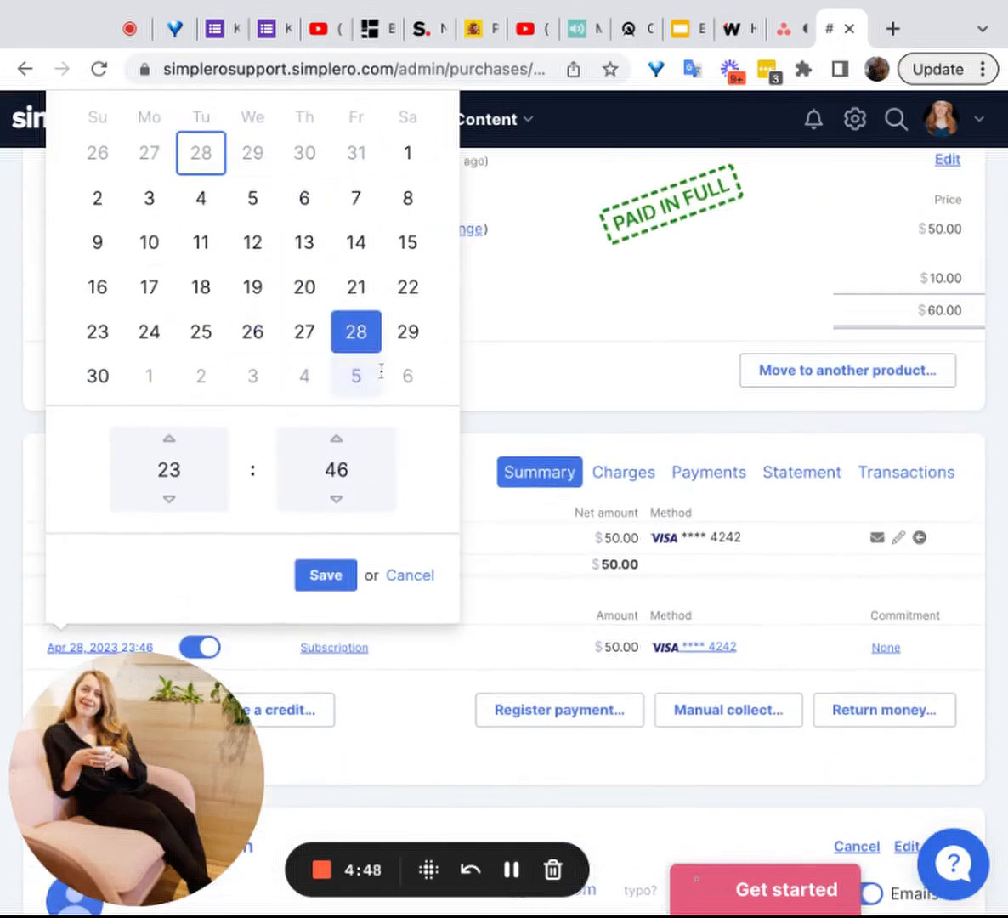
left_click(535, 591)
Step: Turn off auto-renew for the subscription in Charges & Payments and switch it back on
scroll(536, 591, "down", 2)
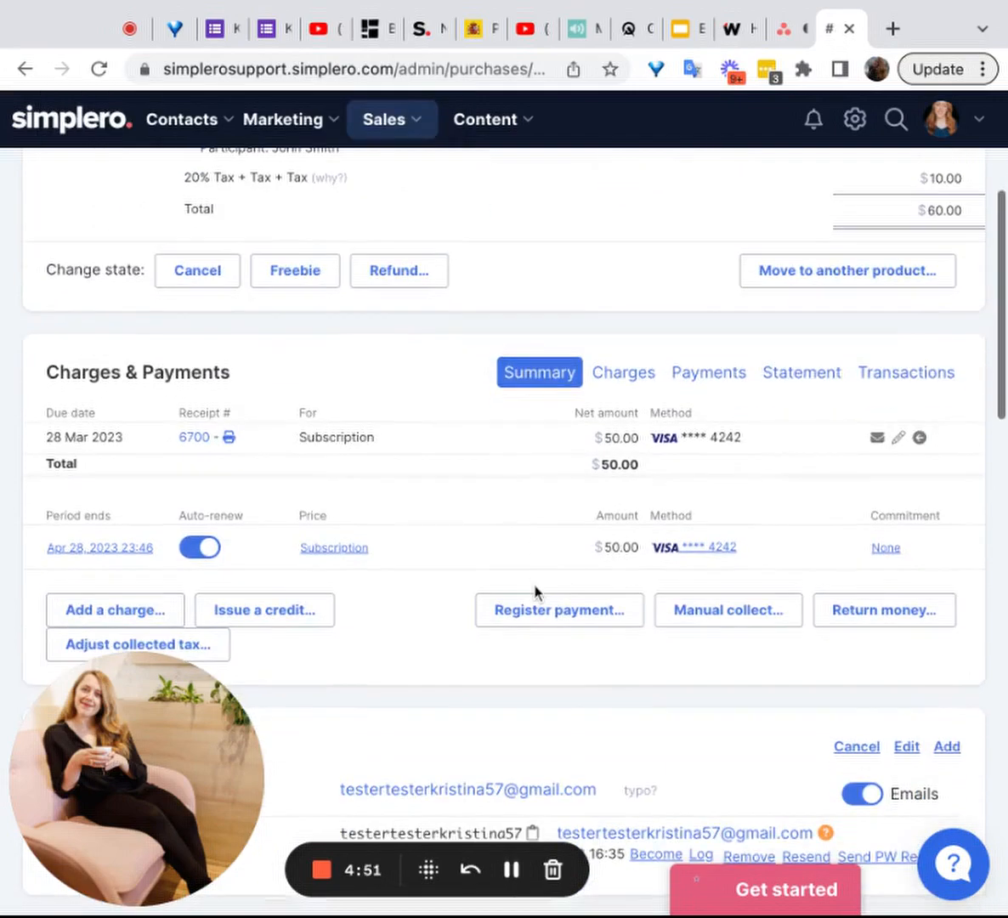
left_click(195, 549)
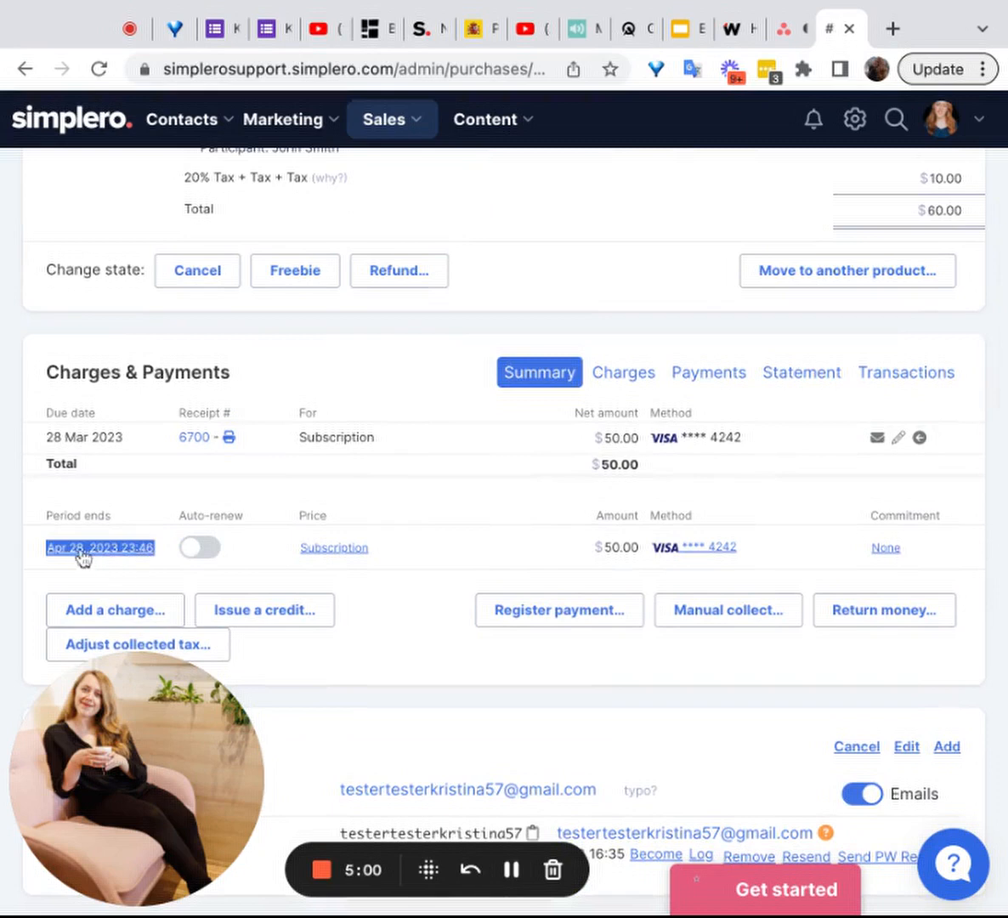
left_click(200, 548)
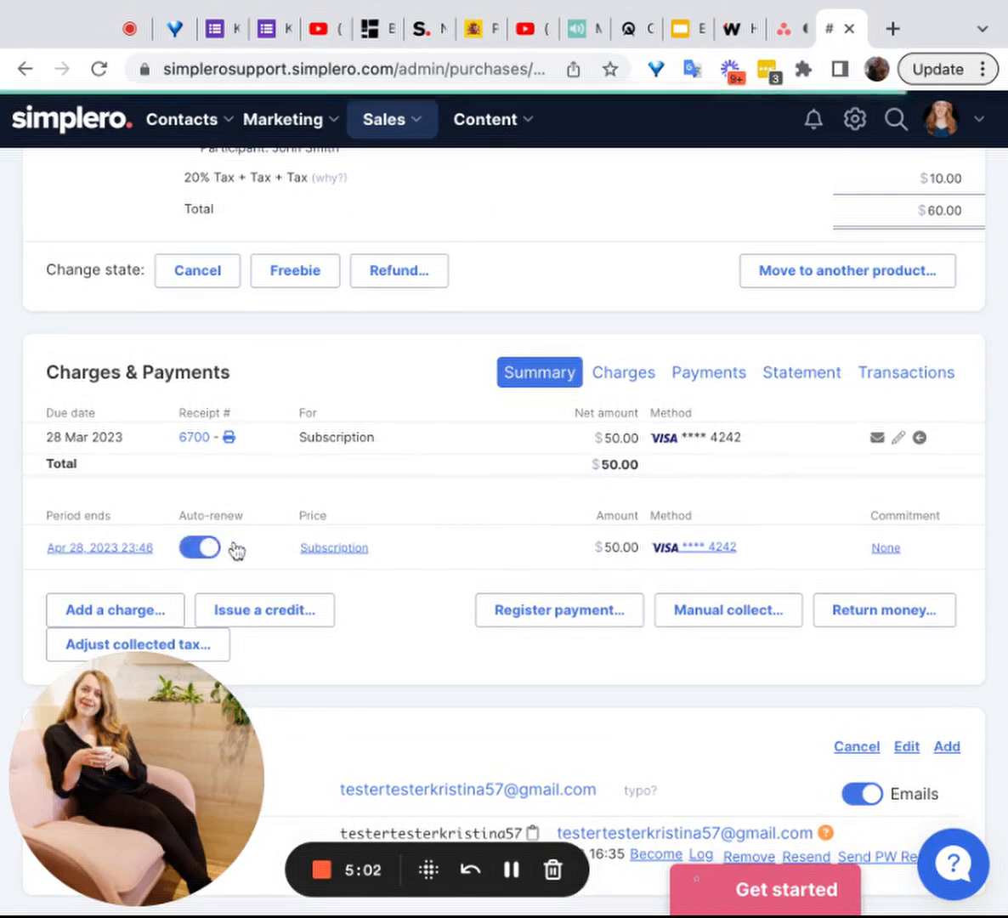
Step: Look through the charge, credit and payment options, the participant's details and the emails sent for this purchase
scroll(425, 545, "down", 1)
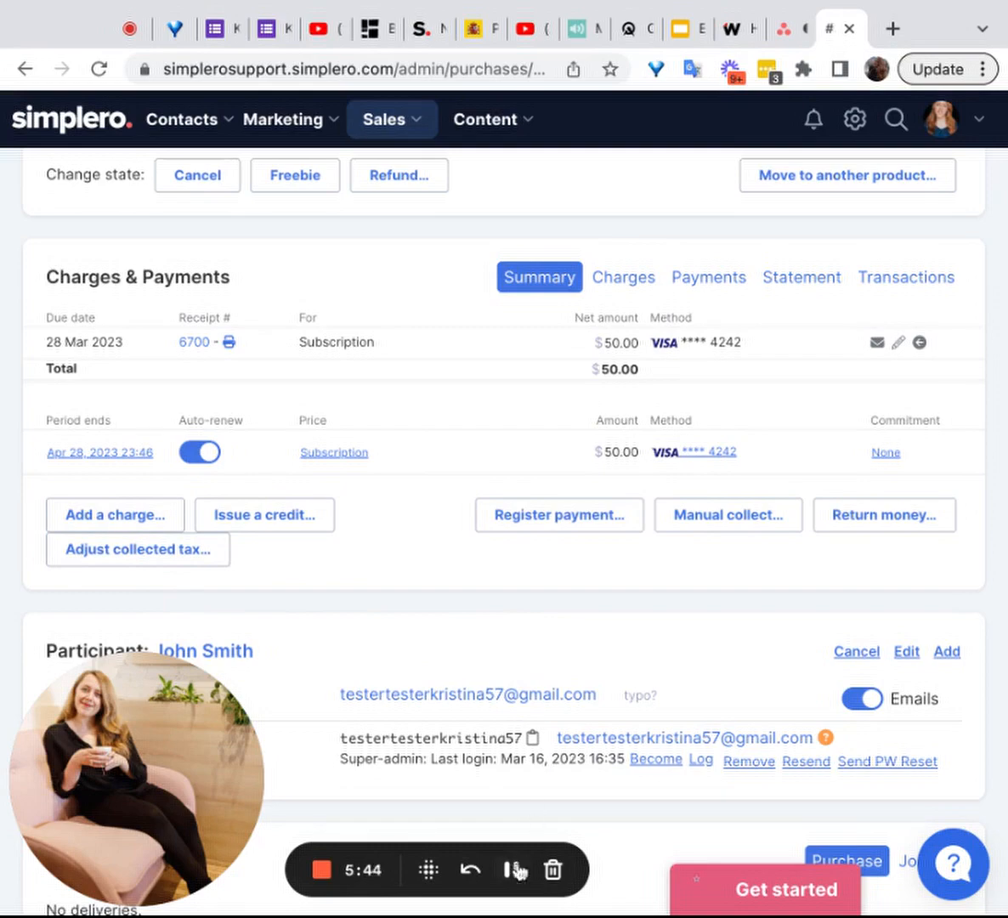
scroll(546, 659, "down", 3)
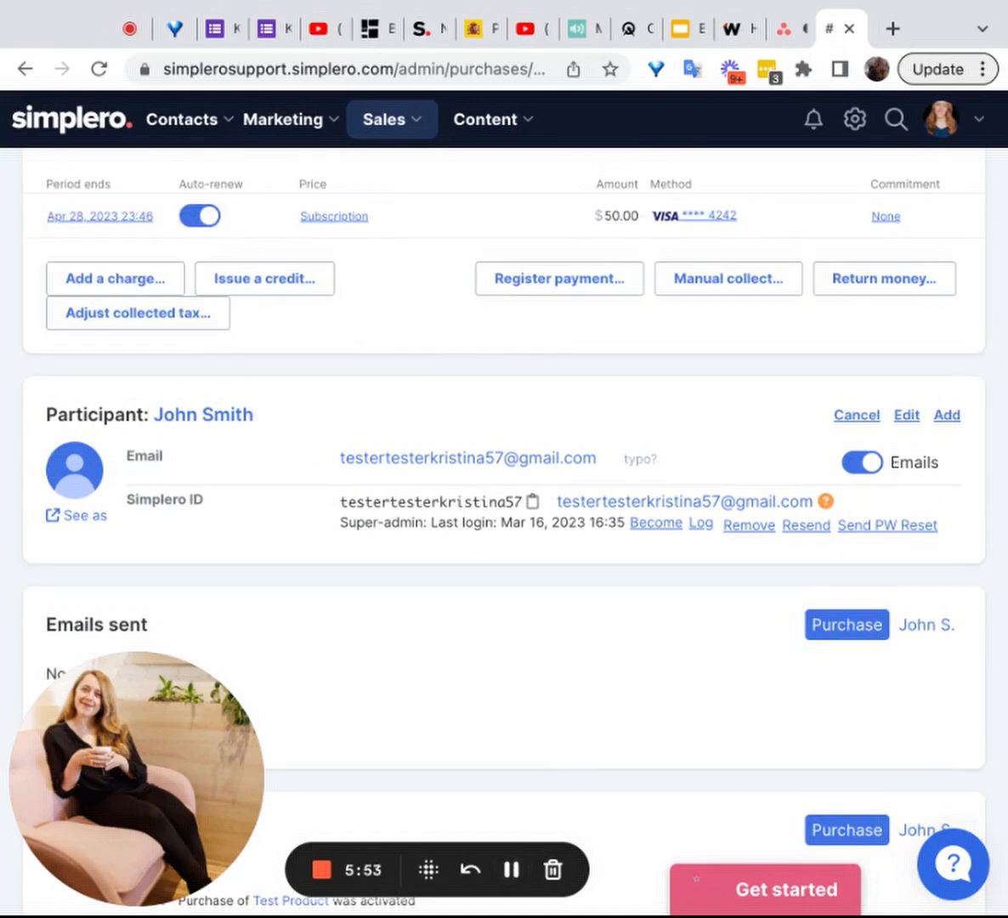
scroll(98, 382, "up", 8)
scroll(352, 492, "down", 6)
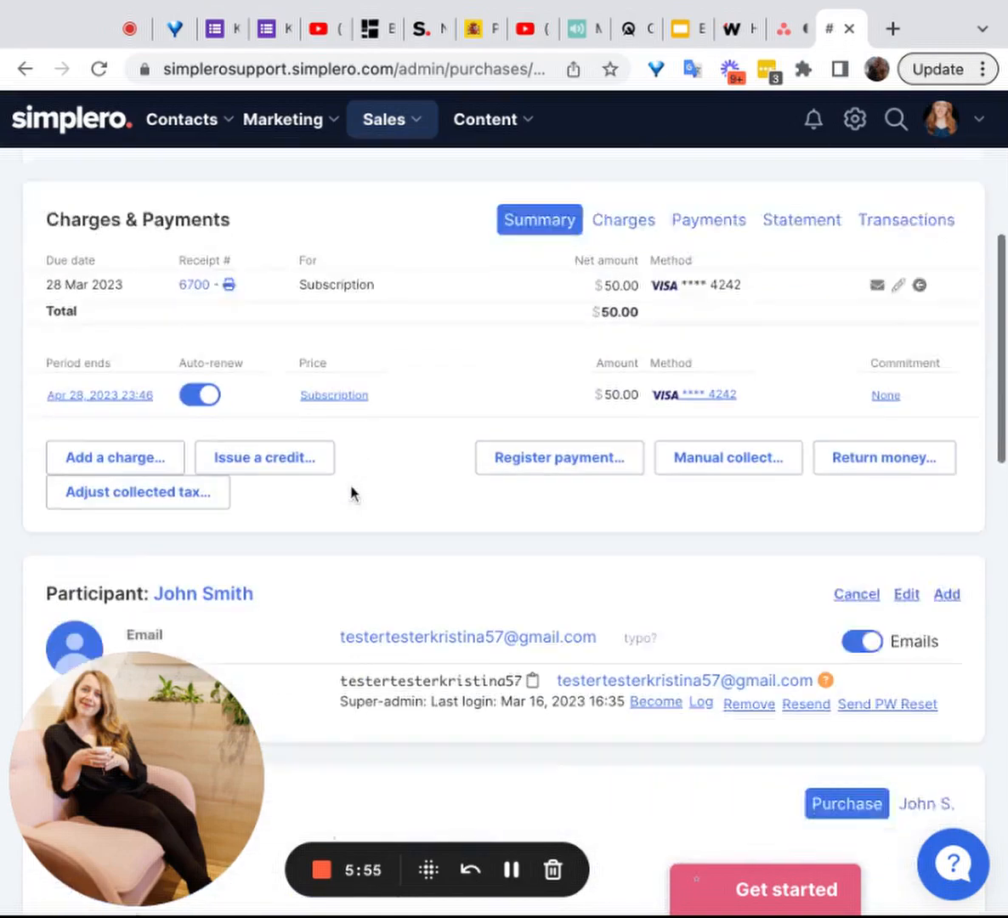
scroll(352, 492, "down", 1)
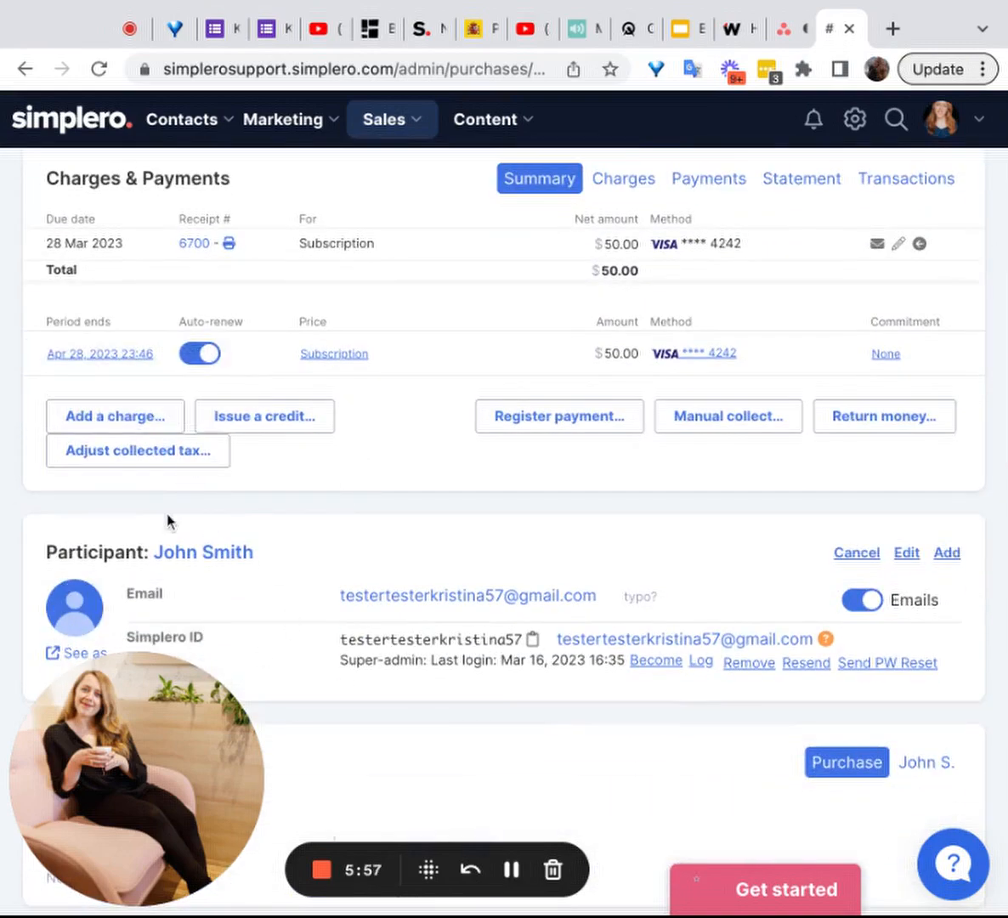
scroll(509, 621, "down", 3)
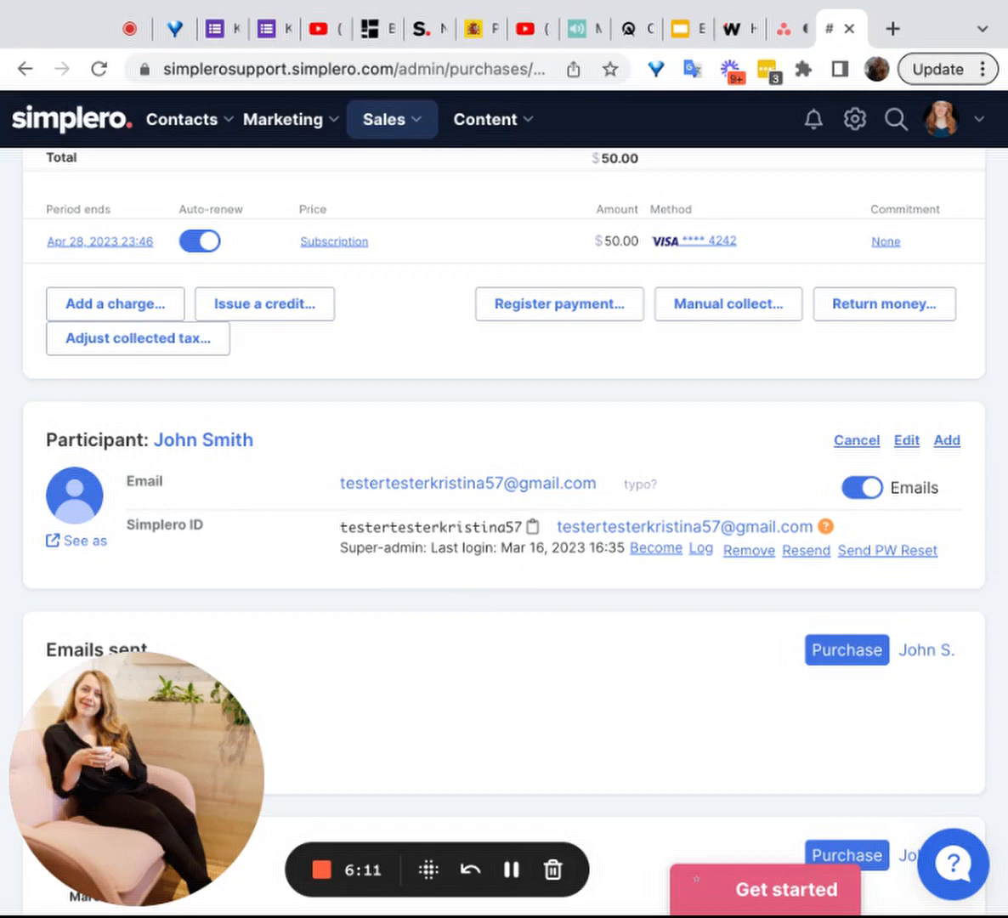
left_click(511, 868)
scroll(462, 390, "down", 1)
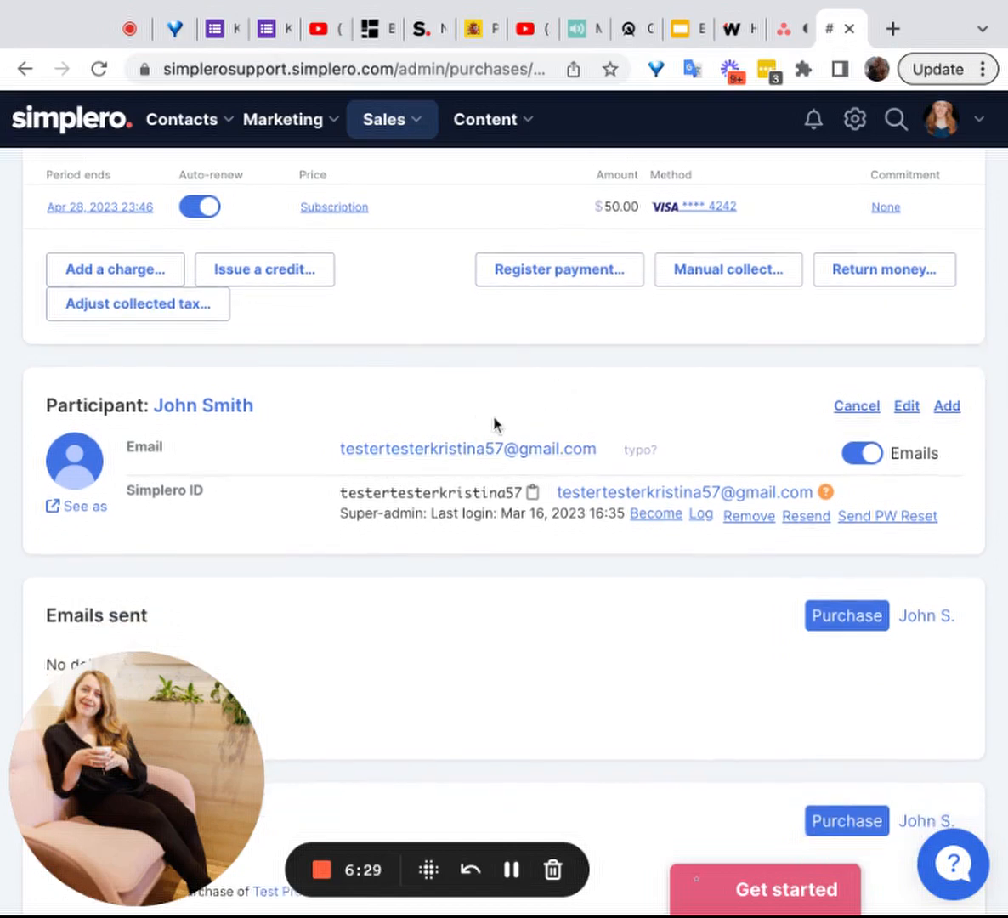